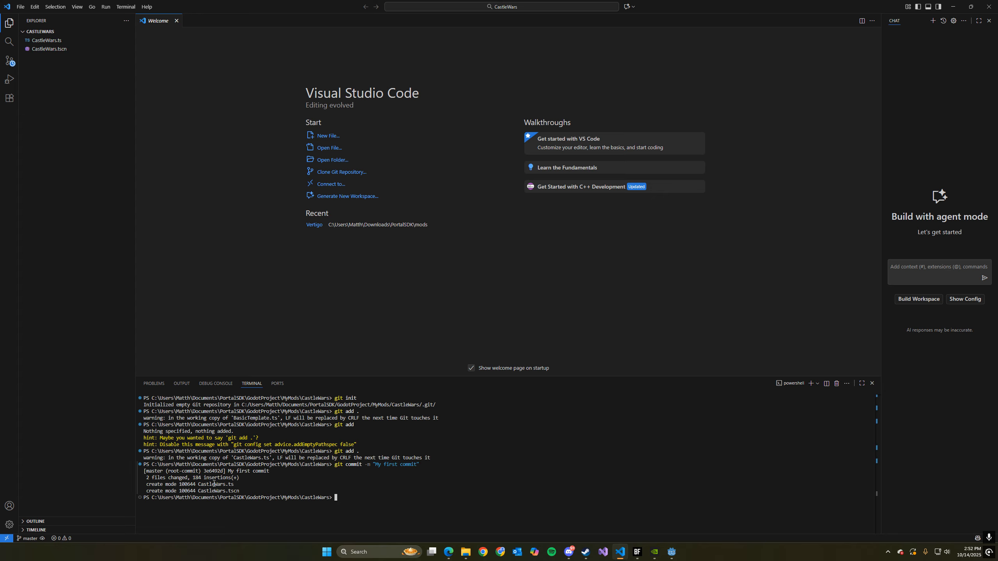
Select and copy the terminal lines listing the two files created by the first git commit
drag(235, 488, 148, 484)
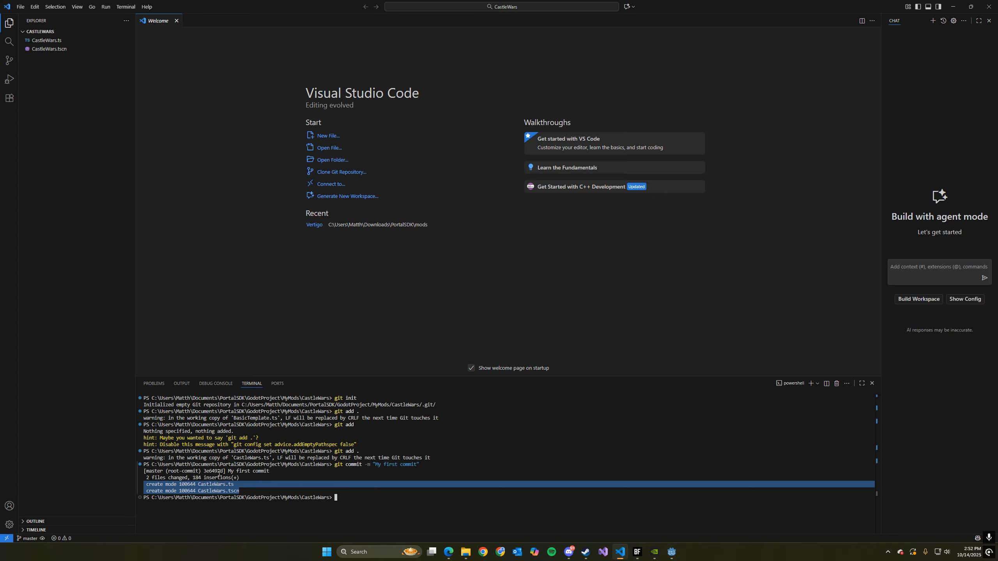
click(232, 484)
drag(241, 489, 145, 485)
key(ctrl+c)
View the contents of CastleWars.ts and CastleWars.tscn, and close the CastleWars.tscn file
click(55, 40)
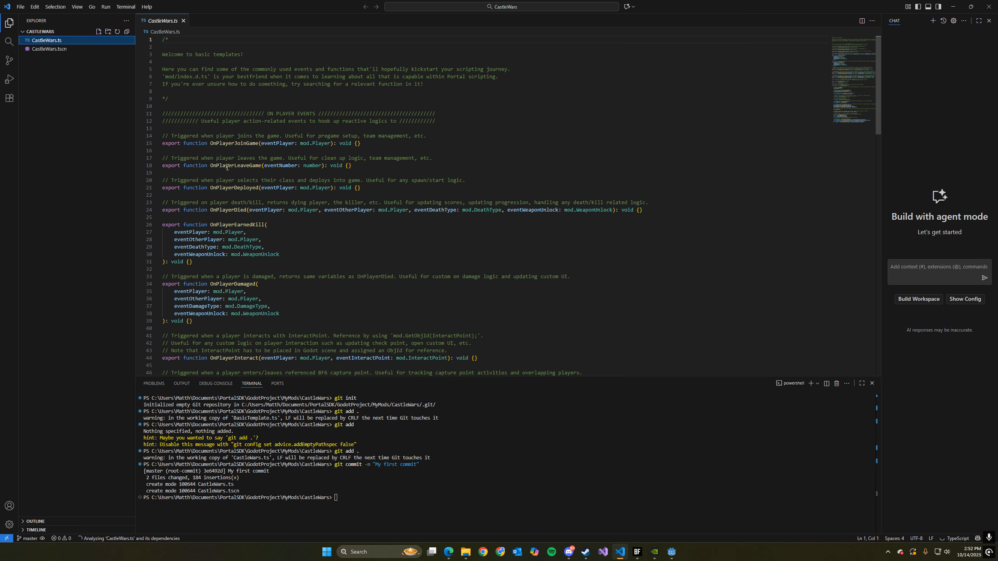
scroll(227, 167, down, 5)
scroll(220, 157, up, 2)
click(49, 49)
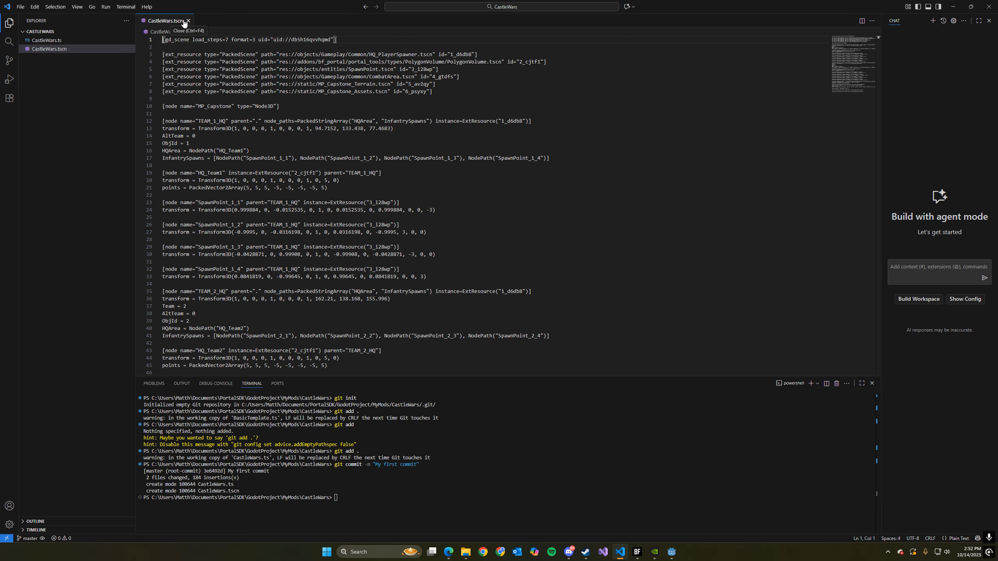
click(187, 20)
Reopen CastleWars.ts, shrink the terminal to enlarge the editor area, and look through the template's event functions
click(67, 41)
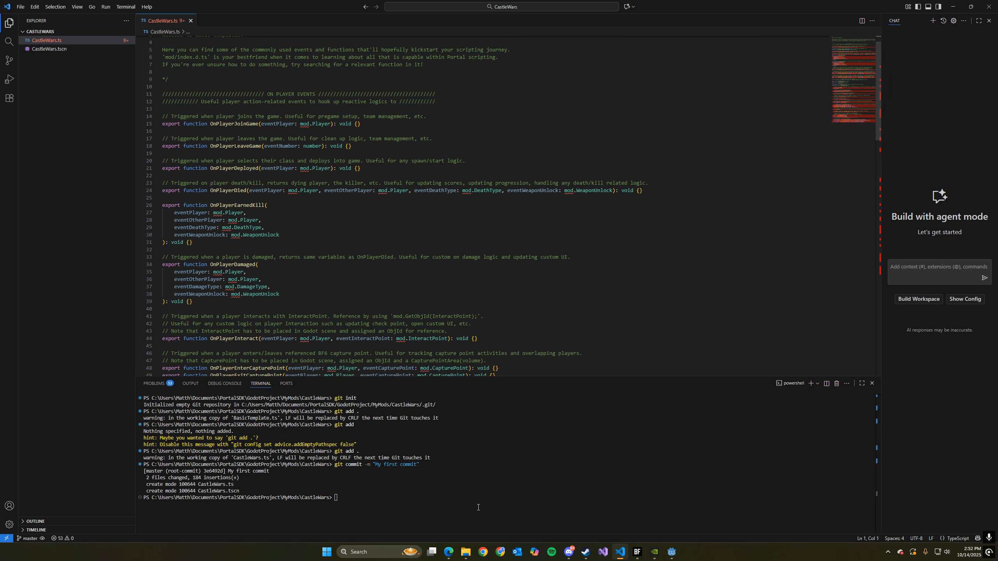
click(290, 218)
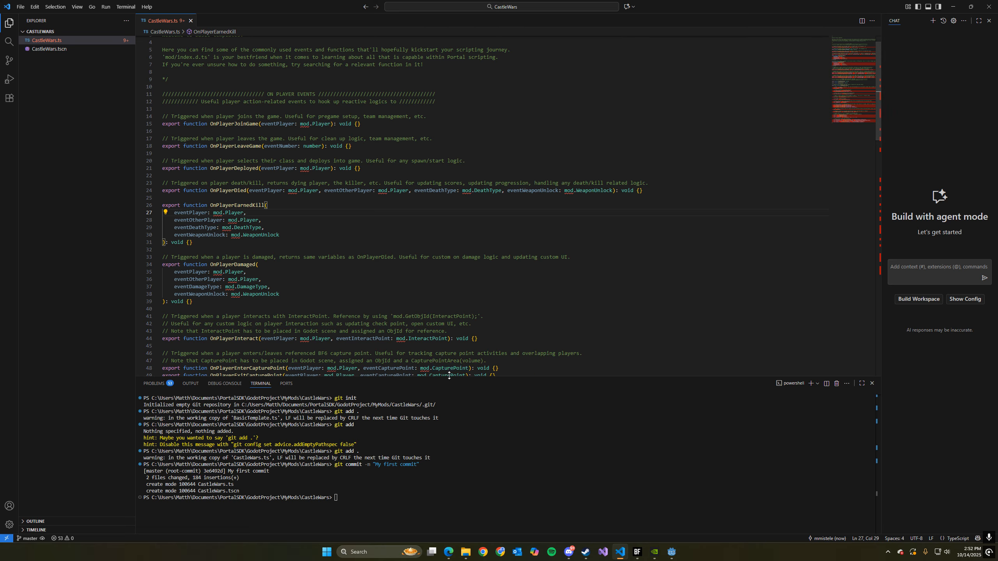
drag(448, 377, 464, 432)
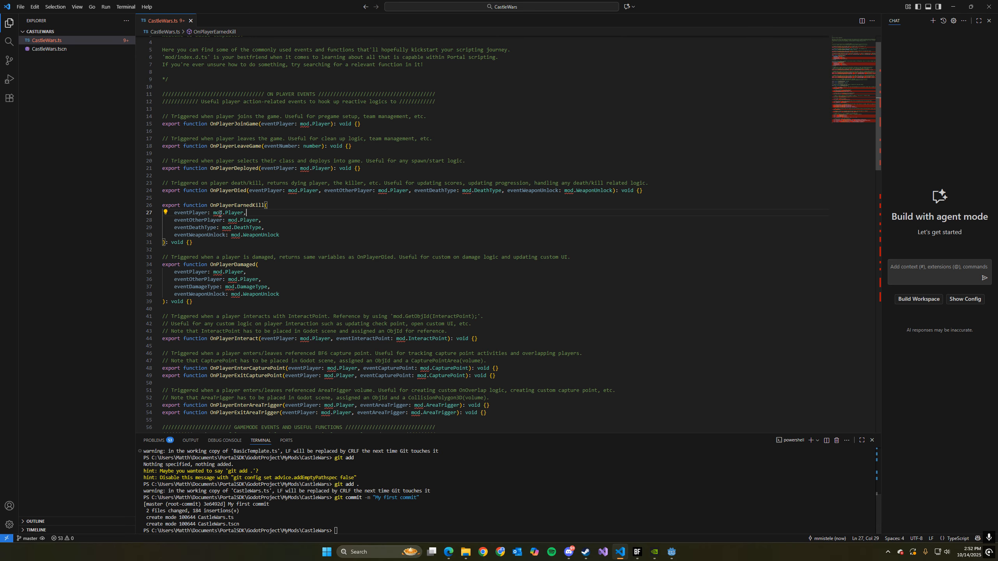
mouse_move(220, 213)
scroll(352, 251, down, 15)
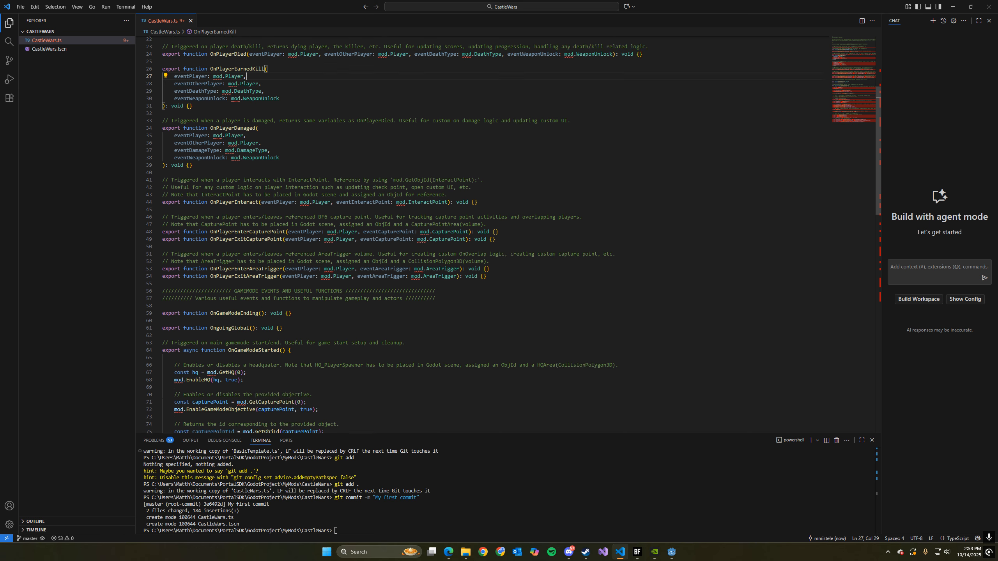
scroll(351, 250, up, 15)
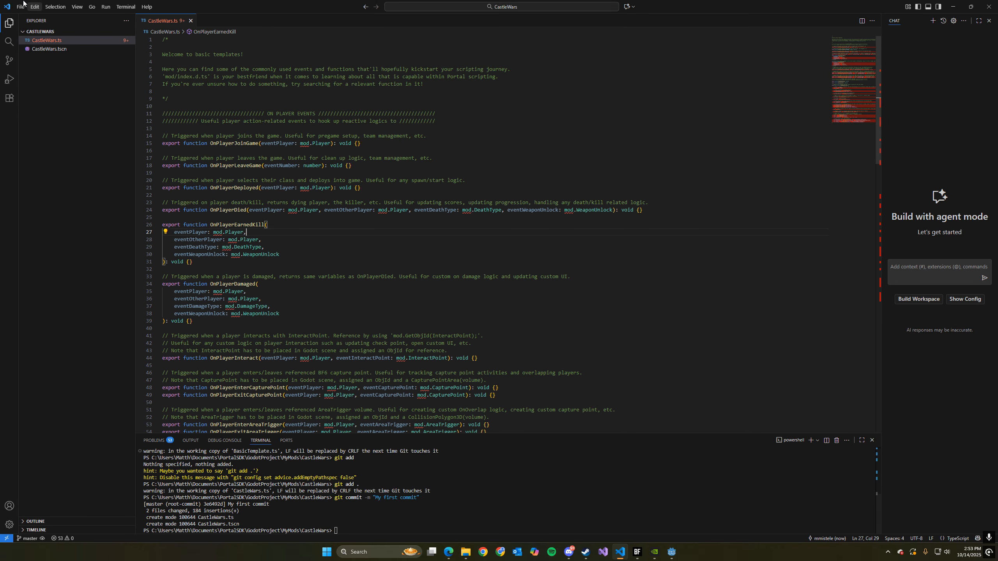
Switch to File Explorer and open index.ts from the PortalSDK code/modlib folder in VS Code
click(465, 552)
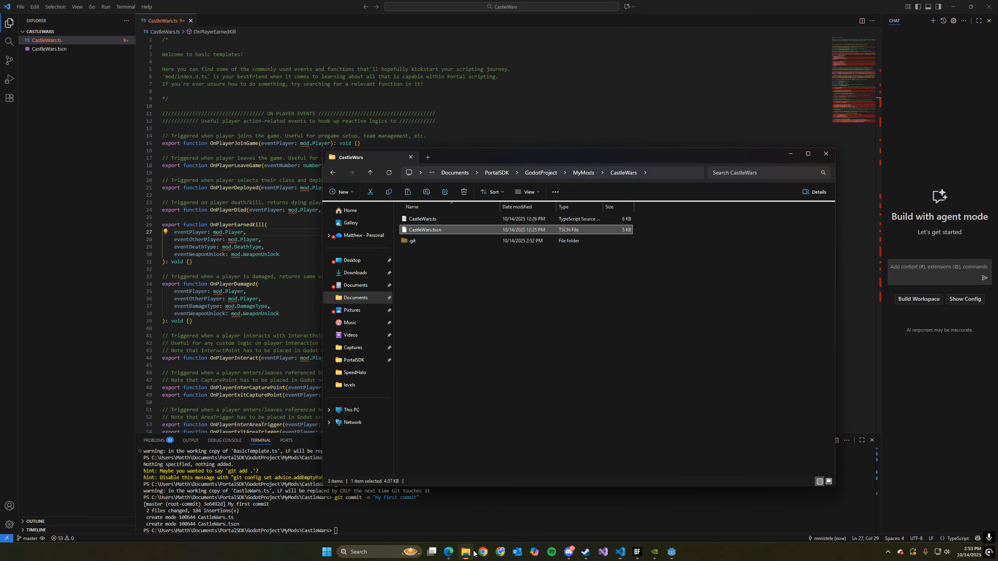
click(502, 172)
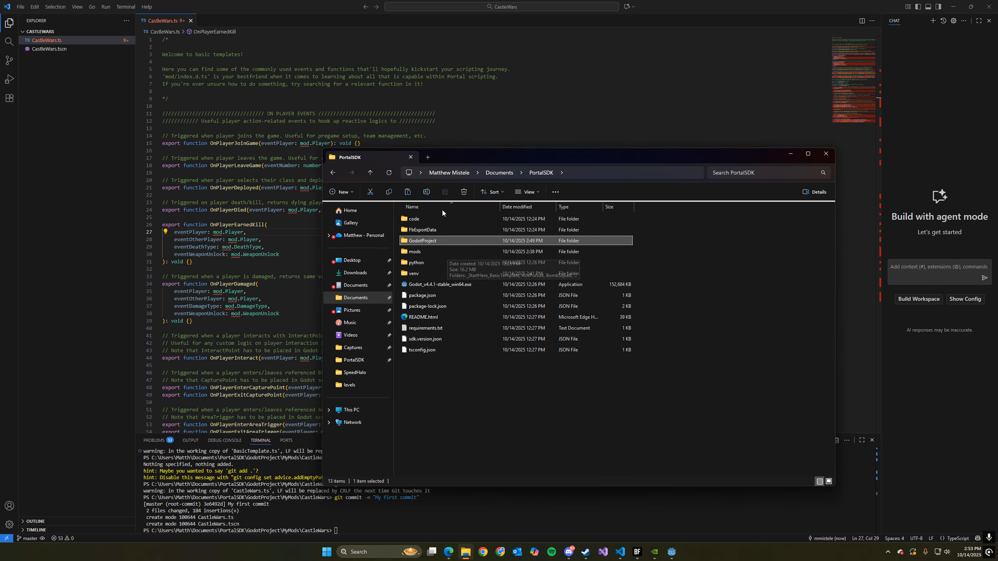
double_click(441, 218)
double_click(435, 252)
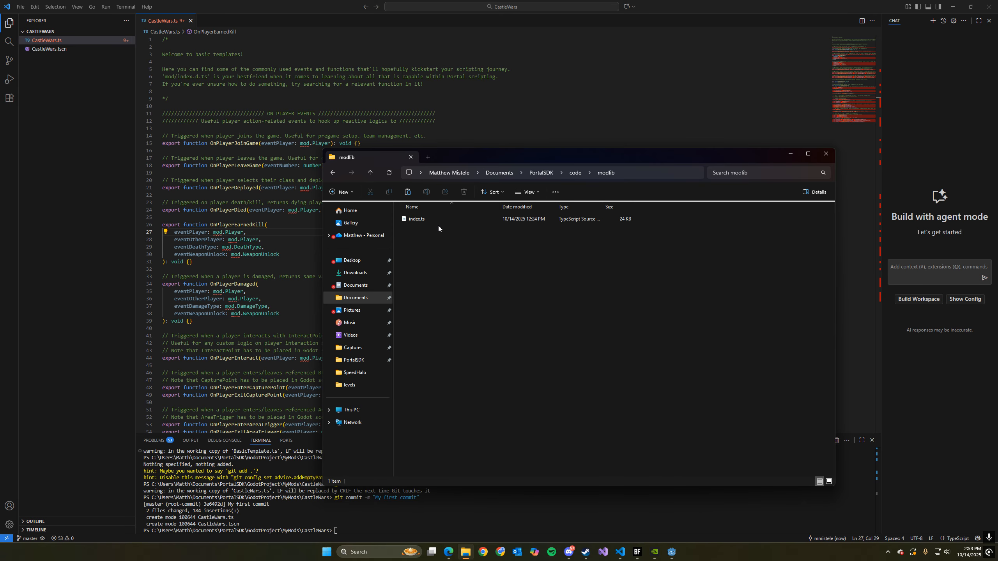
drag(450, 220, 502, 210)
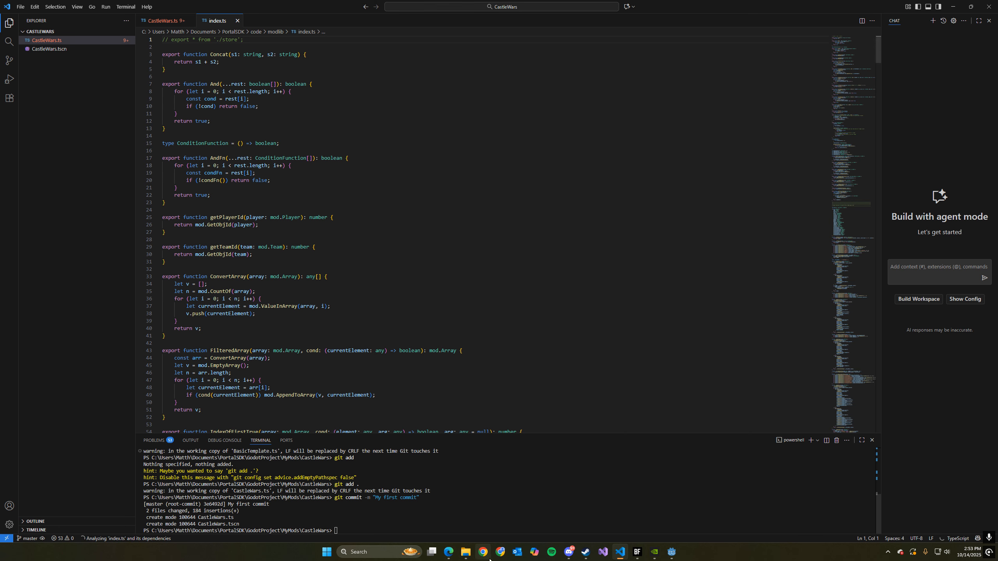
Return to File Explorer and open index.d.ts from the PortalSDK code/mod folder in VS Code
key(alt+Tab)
click(575, 174)
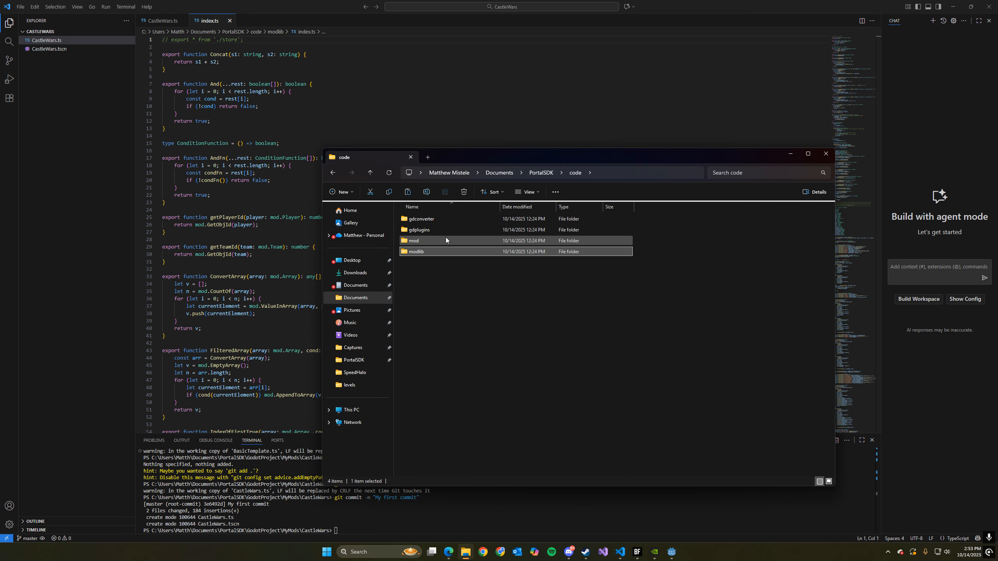
double_click(445, 237)
drag(460, 217, 291, 197)
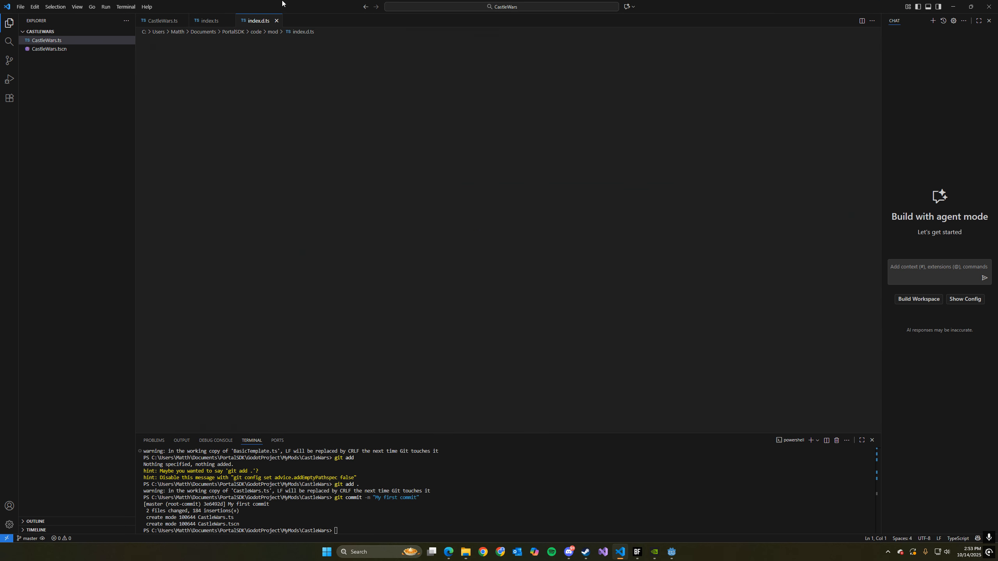
Reorder the open files as index.ts, index.d.ts, CastleWars.ts, and bring index.d.ts to the front
drag(208, 23, 185, 22)
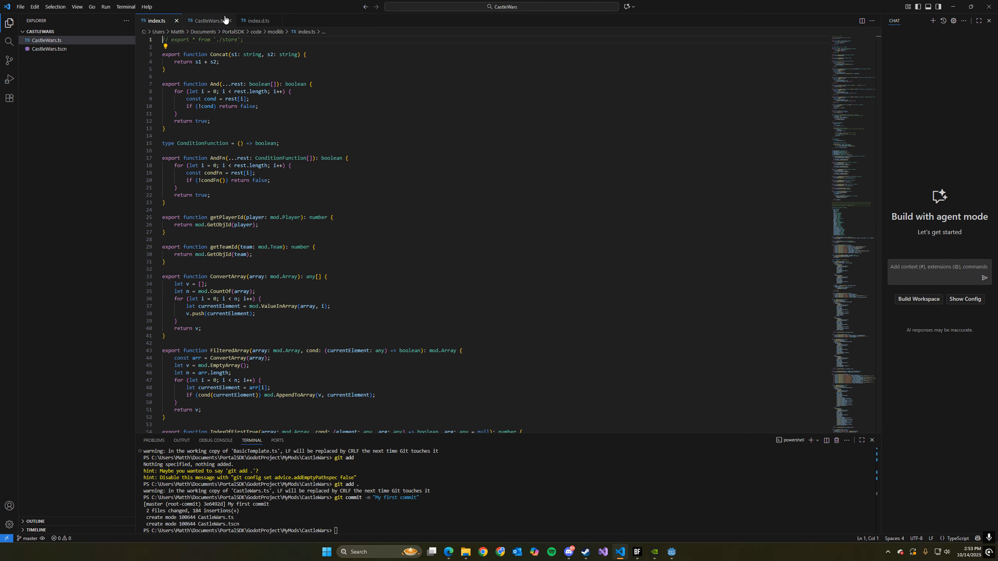
drag(256, 20, 193, 22)
click(150, 22)
click(198, 24)
Browse the mod namespace declarations in index.d.ts, examining the Heal and Kill functions and their parameters
scroll(204, 118, down, 5)
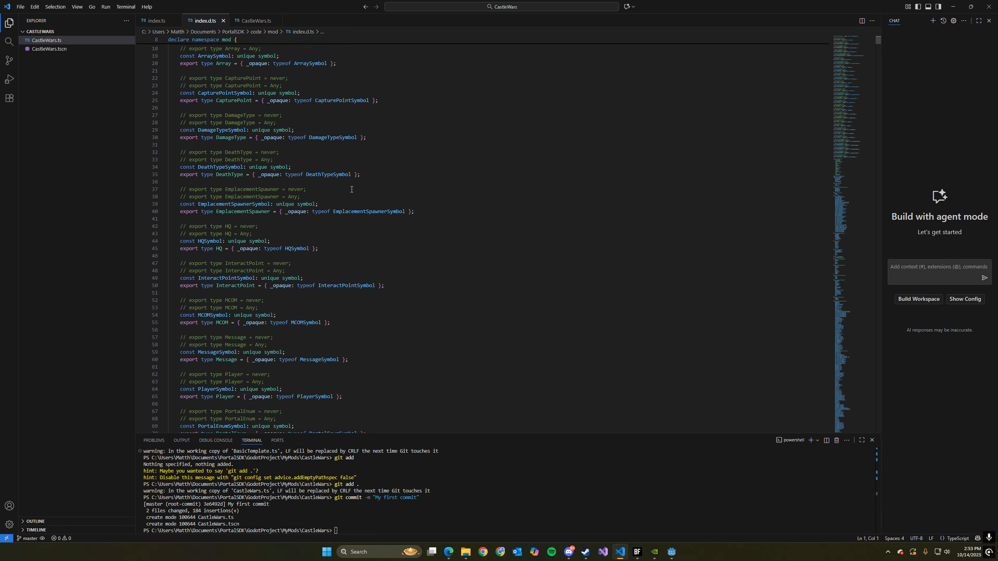
drag(859, 109, 864, 364)
scroll(550, 242, up, 9)
scroll(454, 291, up, 10)
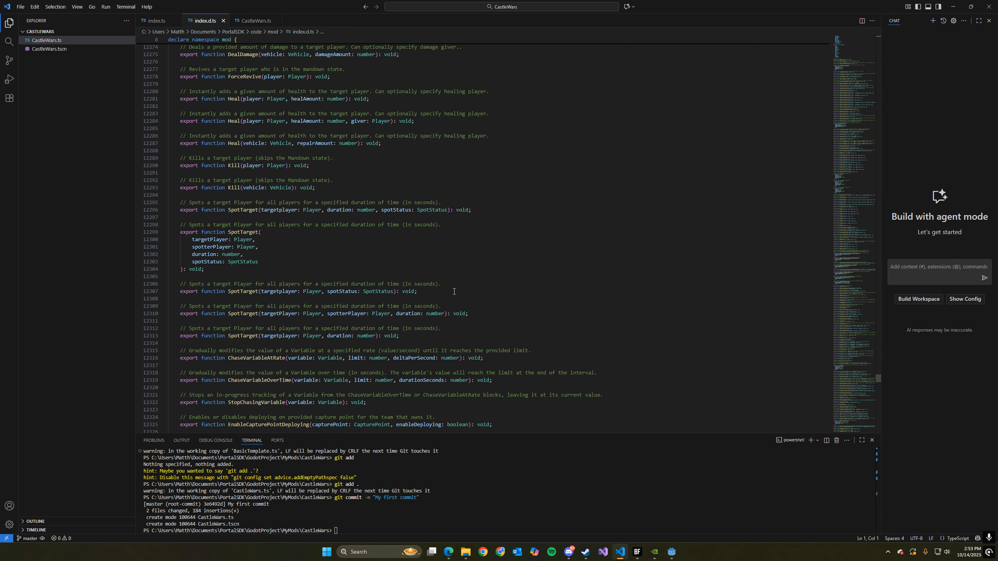
scroll(431, 317, up, 2)
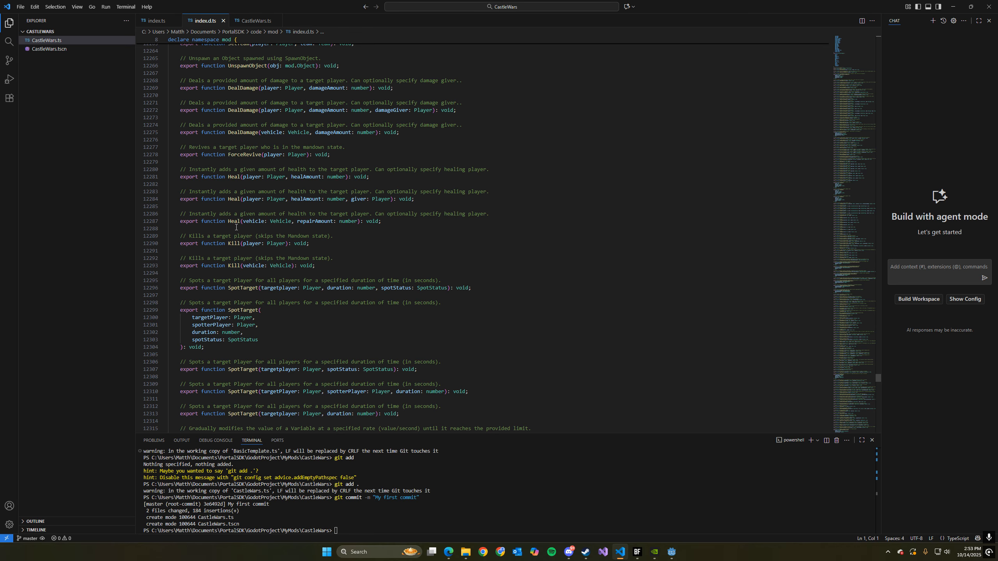
click(234, 244)
click(314, 221)
scroll(317, 230, up, 1)
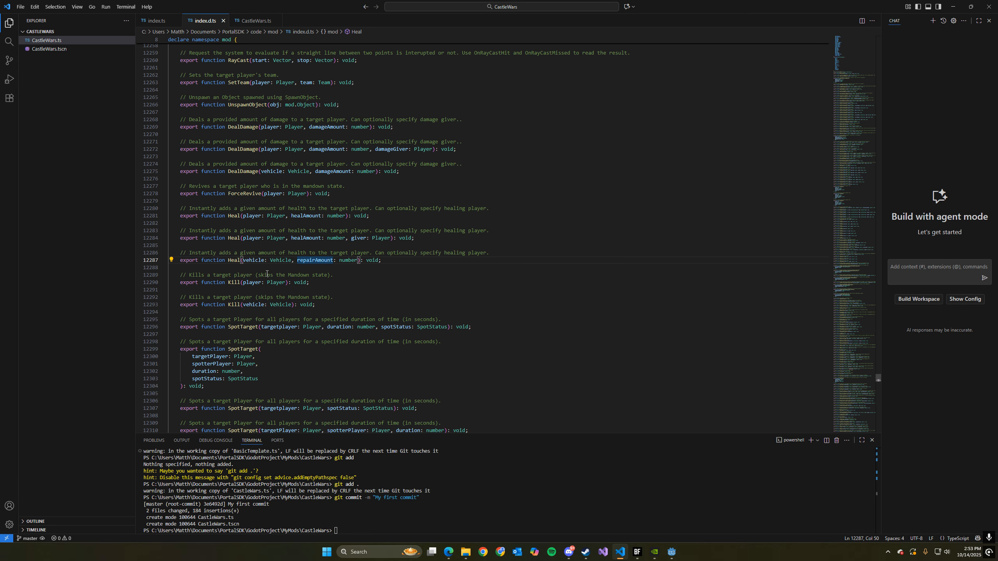
click(237, 282)
scroll(291, 127, up, 2)
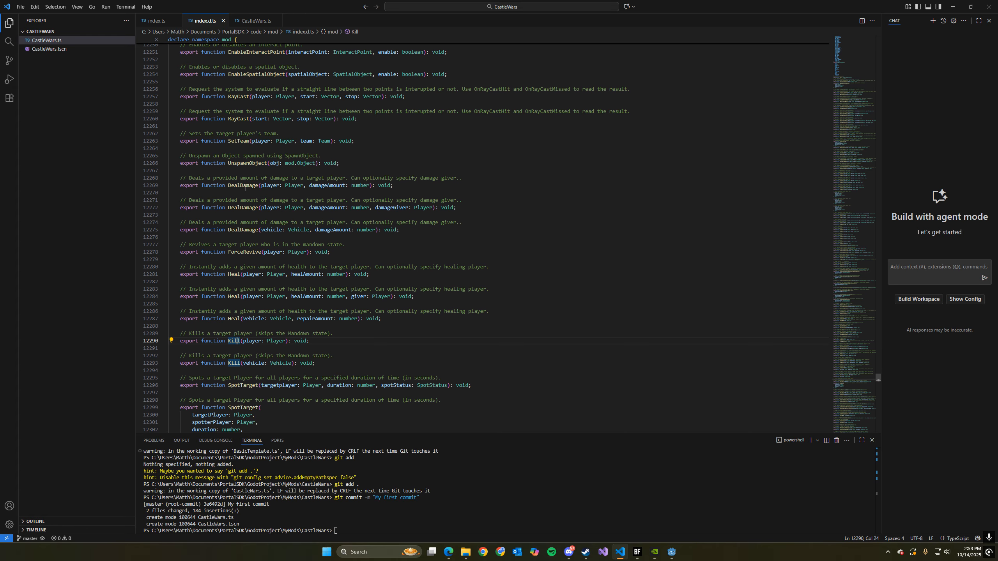
Examine the DealDamage overloads in index.d.ts and browse the other available gameplay functions around them
click(250, 213)
double_click(254, 206)
scroll(271, 192, up, 10)
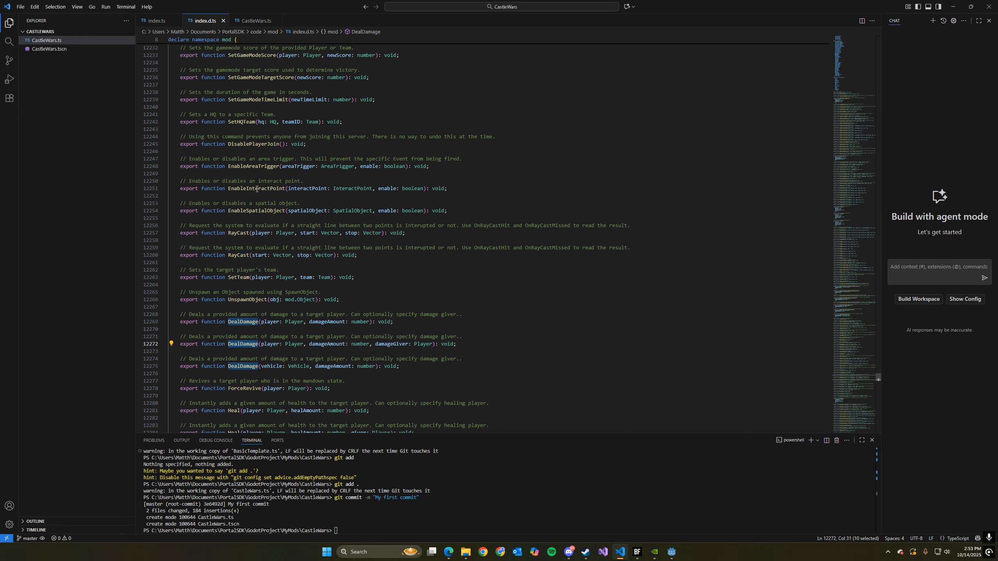
scroll(400, 205, down, 20)
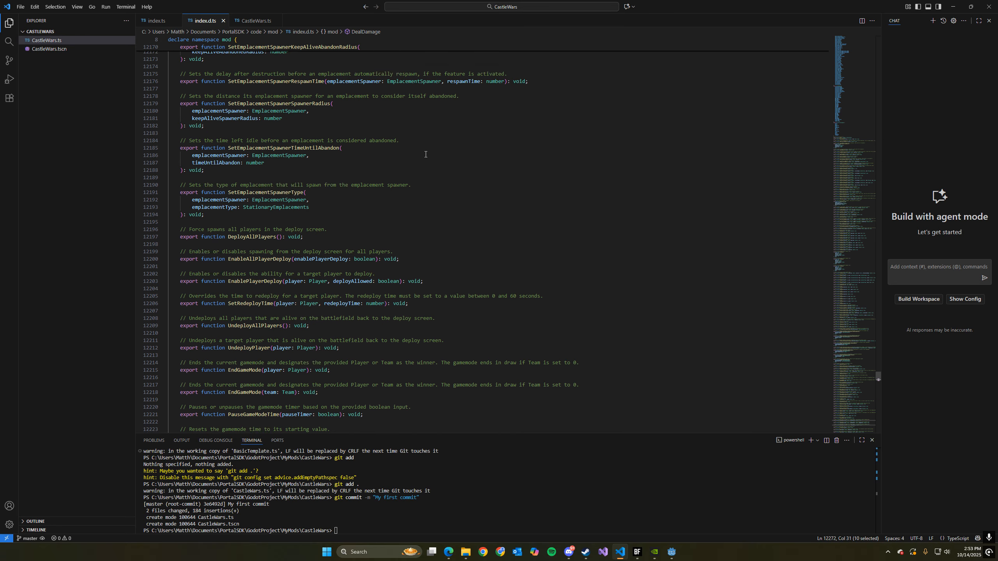
scroll(400, 206, down, 20)
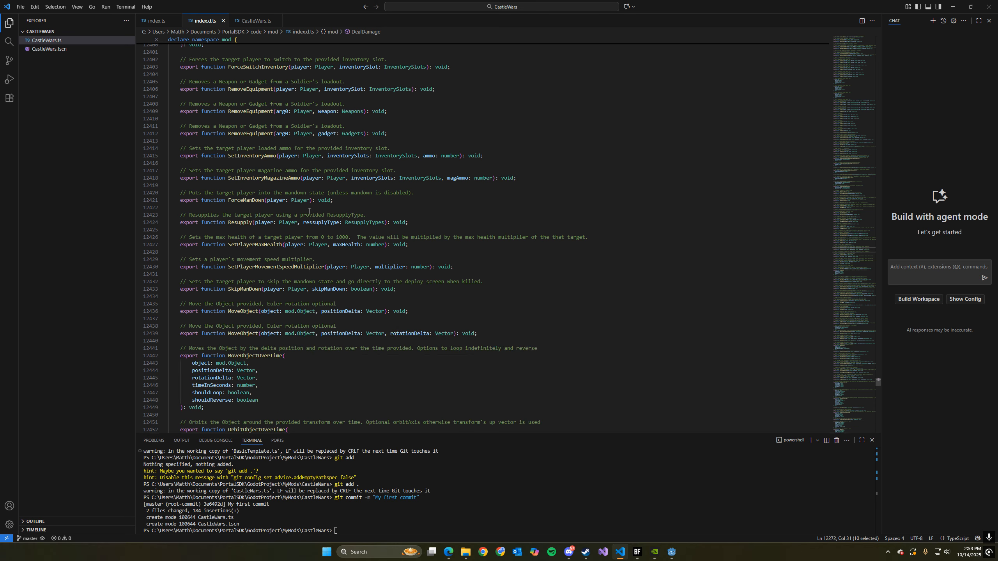
Search index.d.ts for "OnPlayer" to locate the player event handler signatures
click(370, 213)
key(ctrl+f)
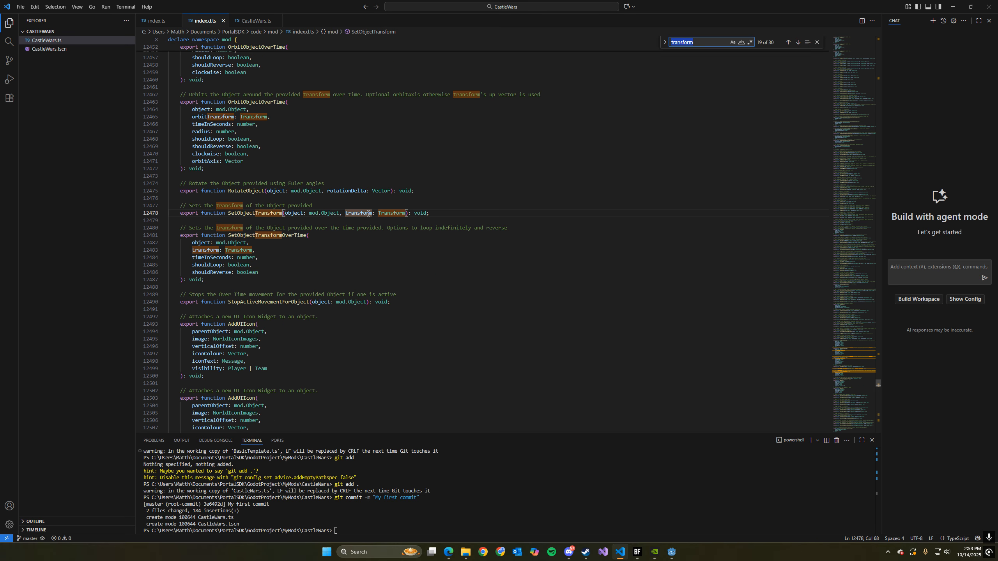
text(OnPlayer)
scroll(343, 250, down, 4)
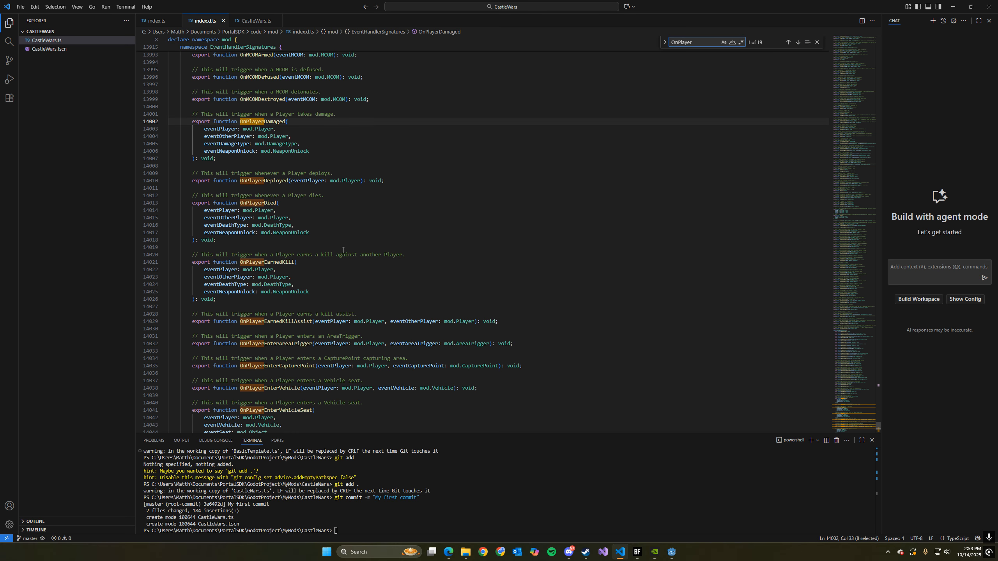
Examine the OnPlayerEarnedKill event signature, highlighting its comment and parameter list
double_click(280, 263)
scroll(367, 258, down, 2)
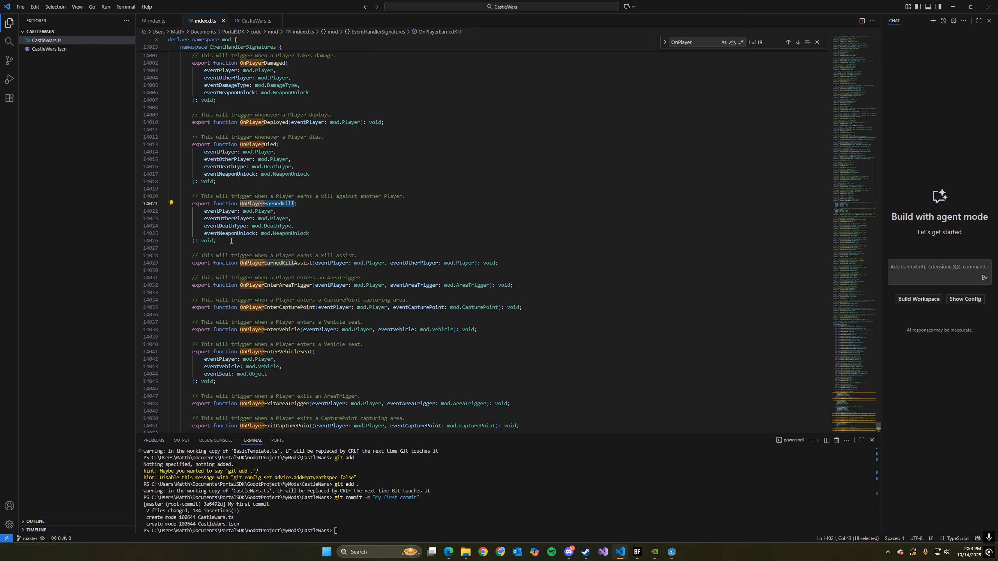
drag(231, 241, 194, 220)
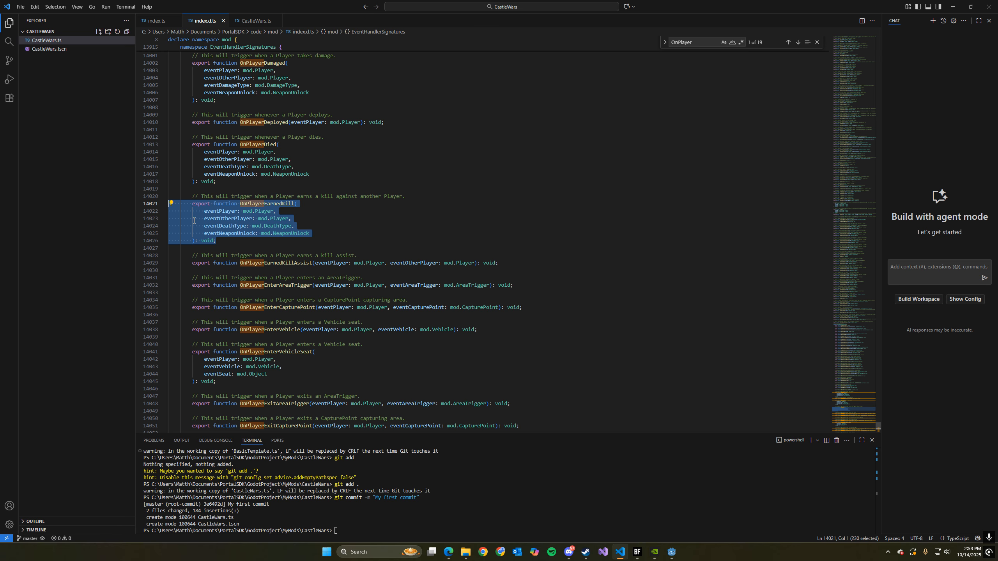
click(289, 235)
drag(256, 241, 164, 190)
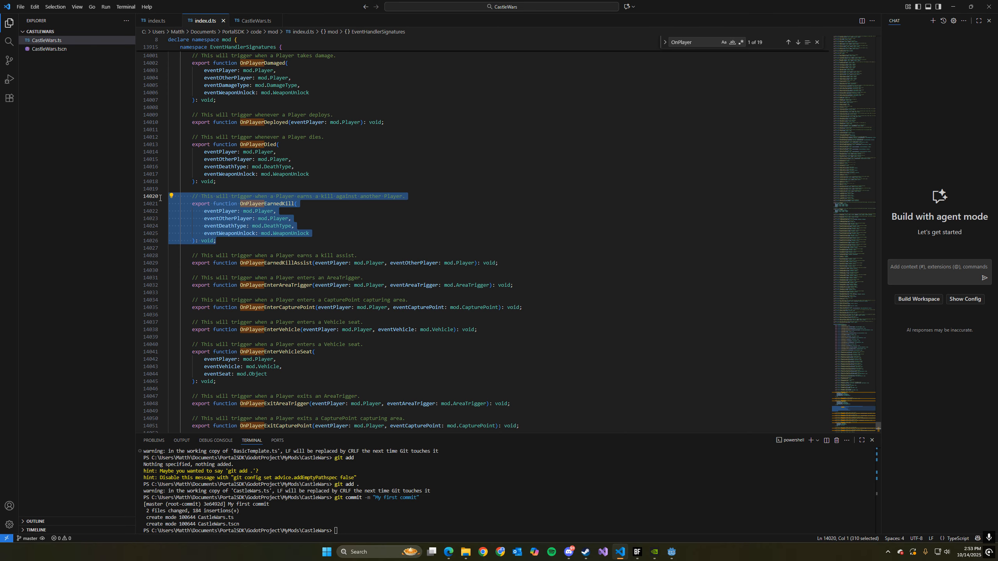
click(232, 219)
Review the remaining player events, highlighting OnPlayerJoinGame and OnPlayerLeaveGame, and return to CastleWars.ts
scroll(207, 177, down, 10)
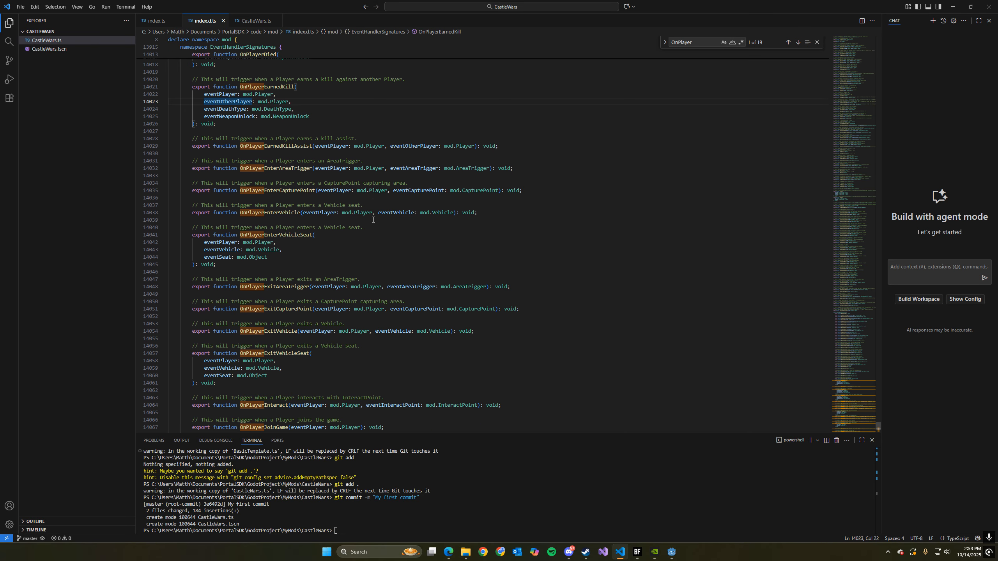
scroll(291, 285, down, 1)
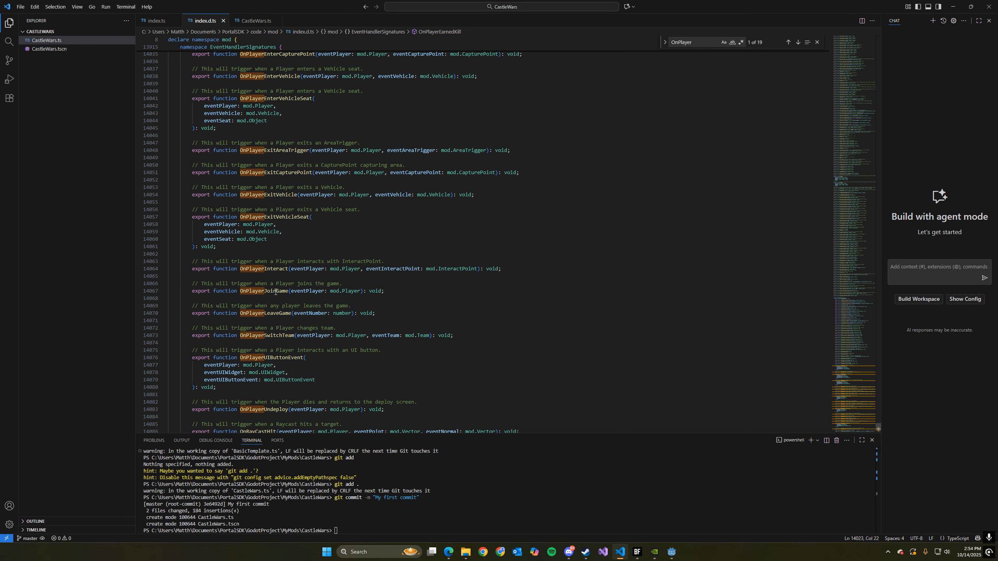
double_click(275, 291)
double_click(271, 313)
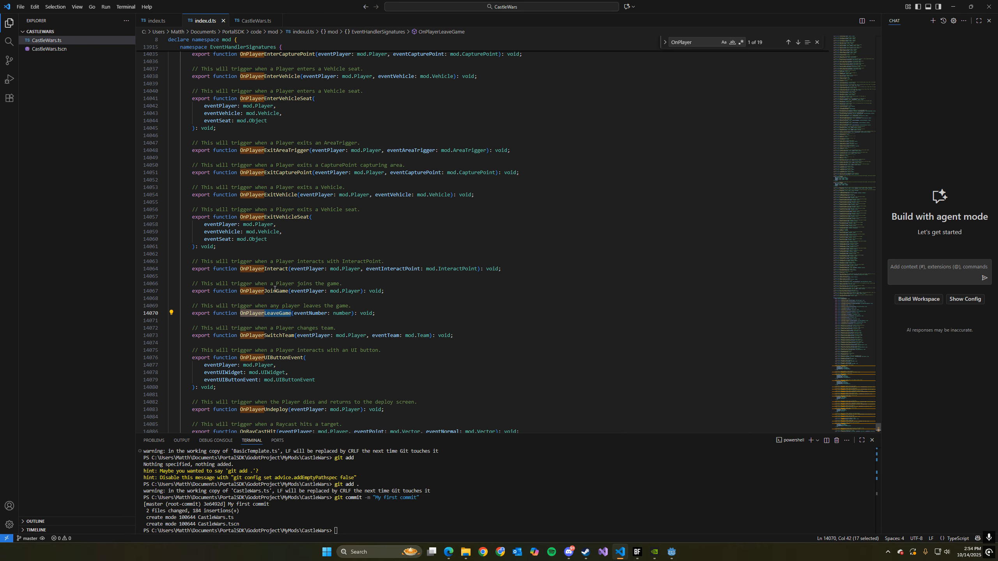
double_click(276, 291)
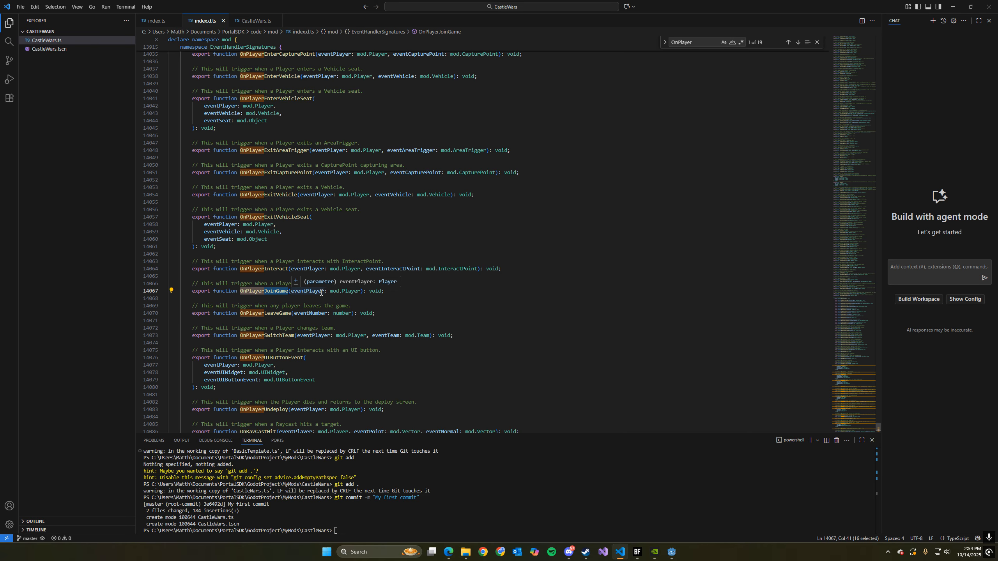
double_click(262, 314)
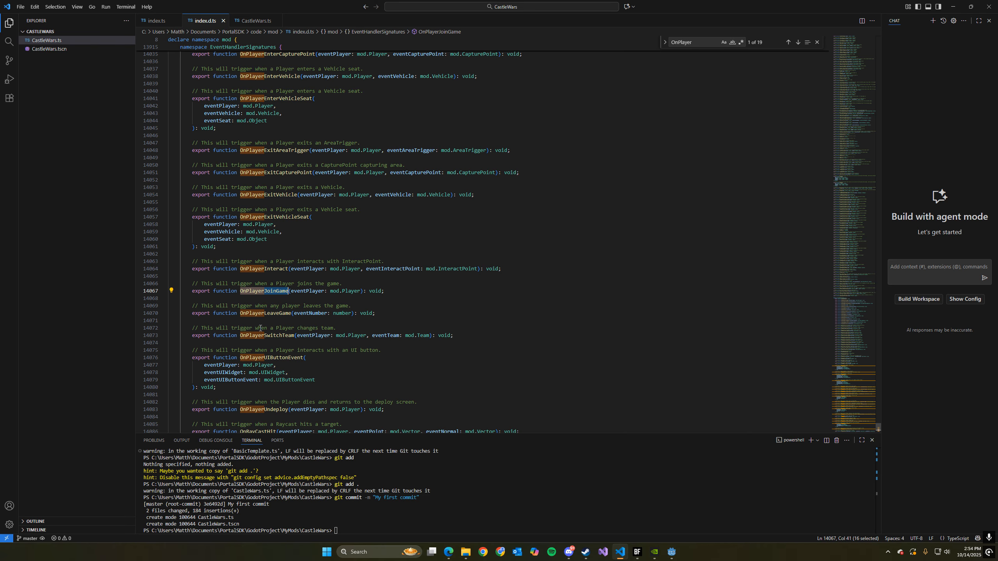
click(262, 317)
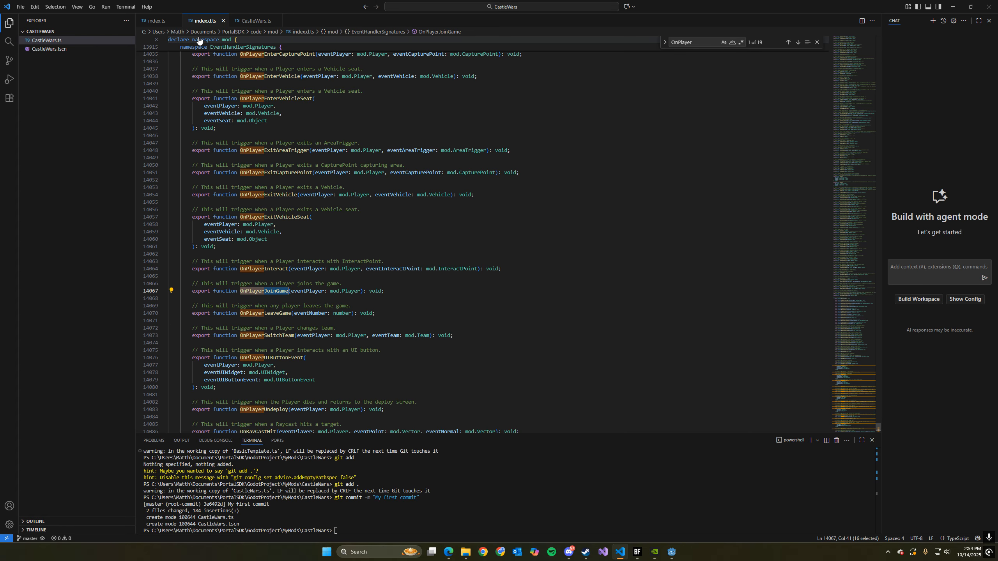
click(254, 21)
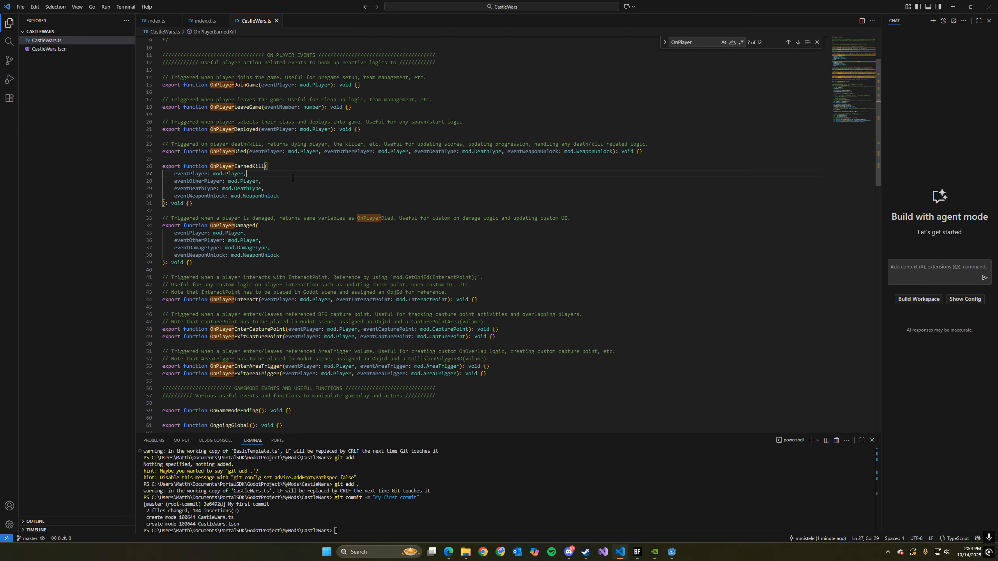
Close the search and review the template functions in CastleWars.ts down to the player state calls in OnGameModeStarted
click(818, 43)
scroll(432, 177, down, 3)
double_click(332, 220)
scroll(333, 226, down, 7)
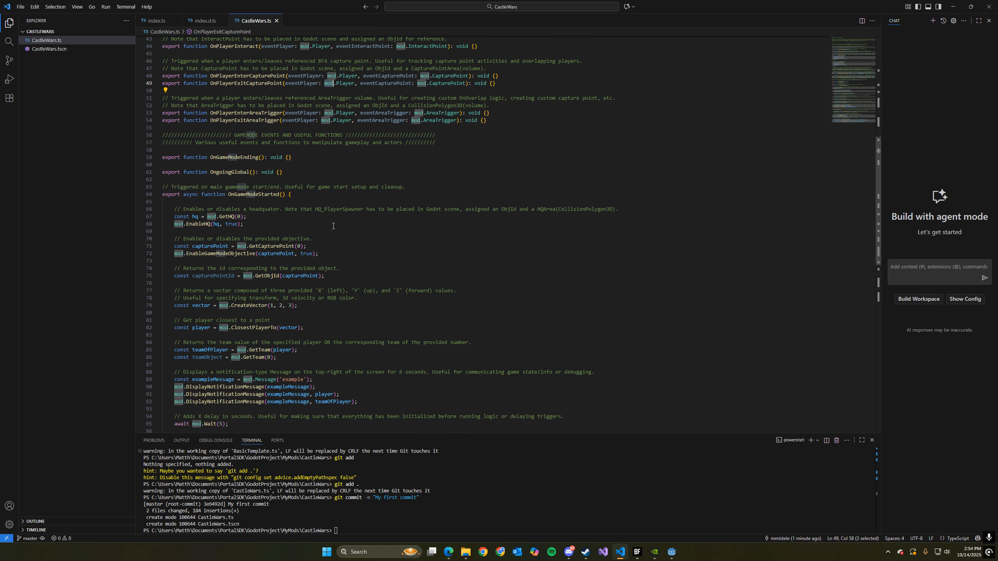
scroll(333, 226, down, 1)
click(333, 228)
scroll(332, 232, down, 5)
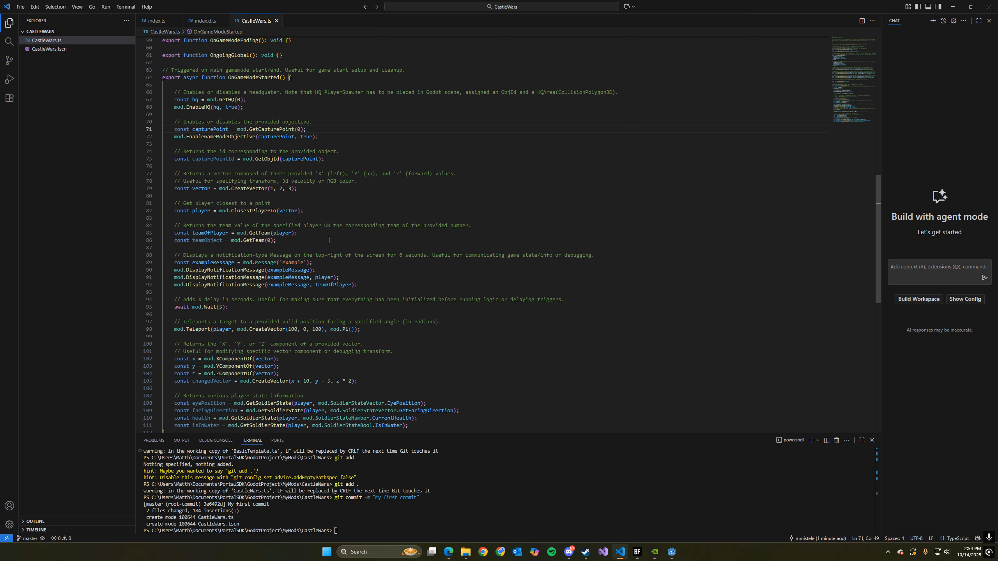
scroll(328, 240, down, 1)
click(370, 383)
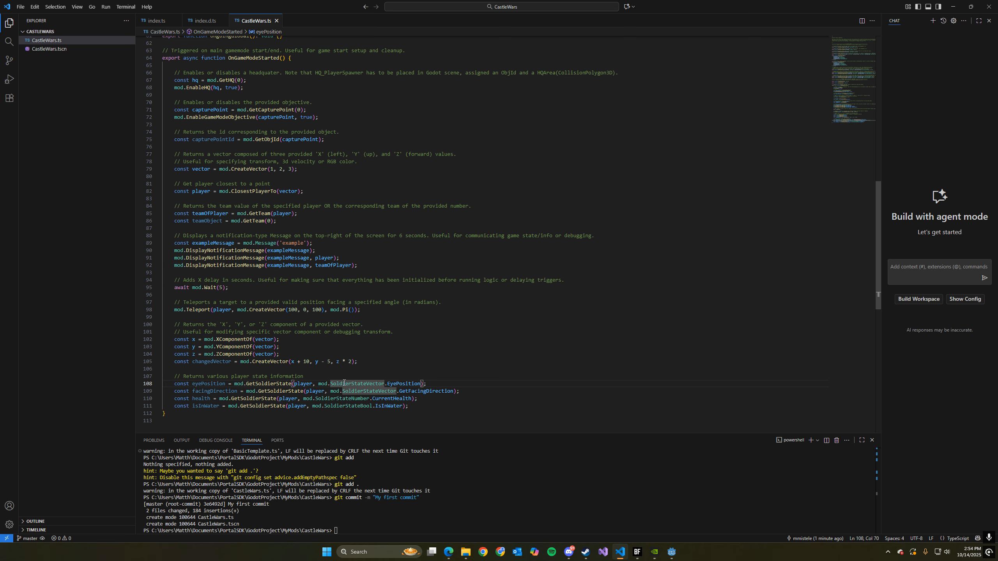
Go to the definition of SoldierStateVector from the eyePosition line and examine the enum in index.d.ts
double_click(339, 384)
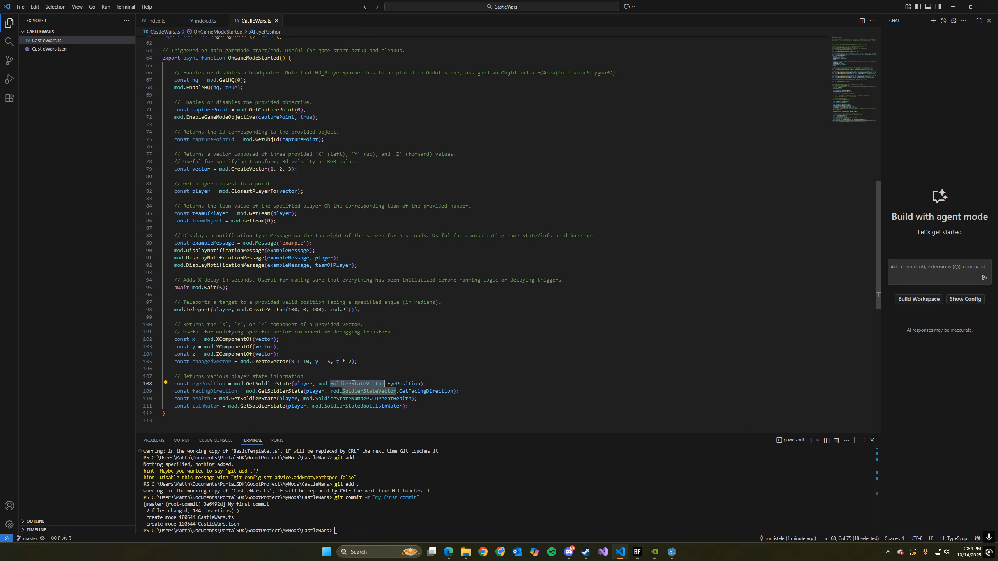
right_click(353, 383)
click(397, 132)
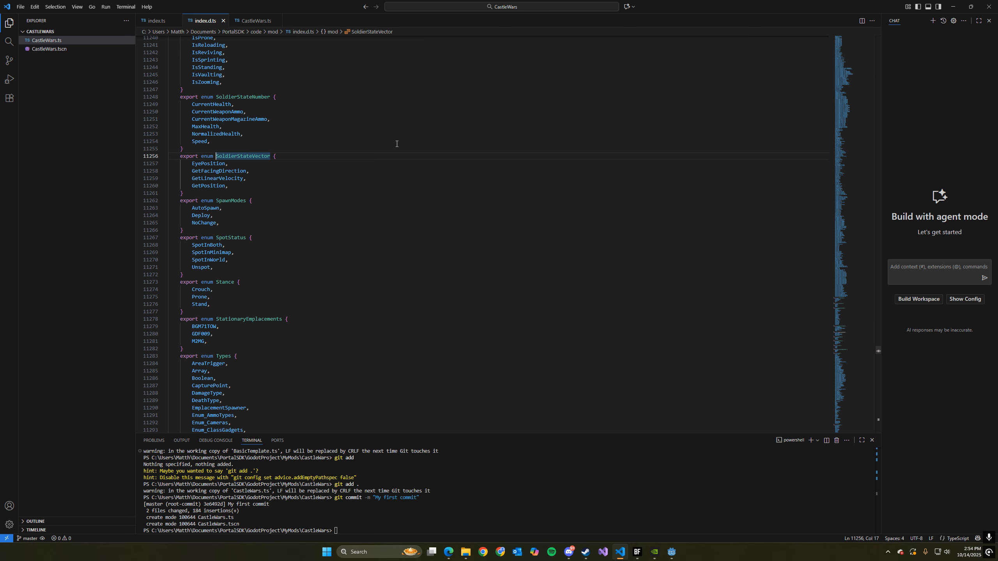
drag(192, 186, 181, 157)
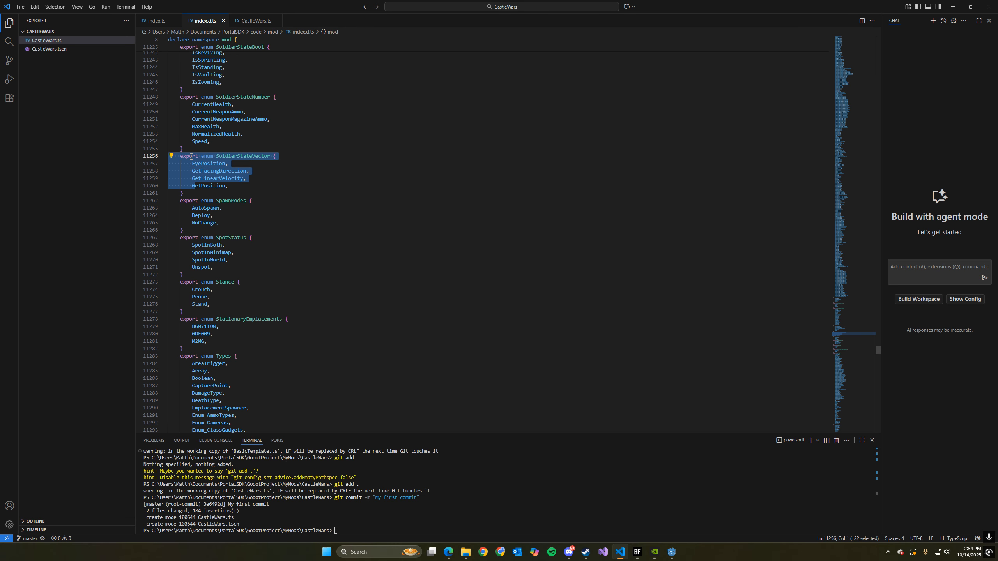
click(182, 157)
double_click(251, 156)
click(253, 157)
double_click(267, 156)
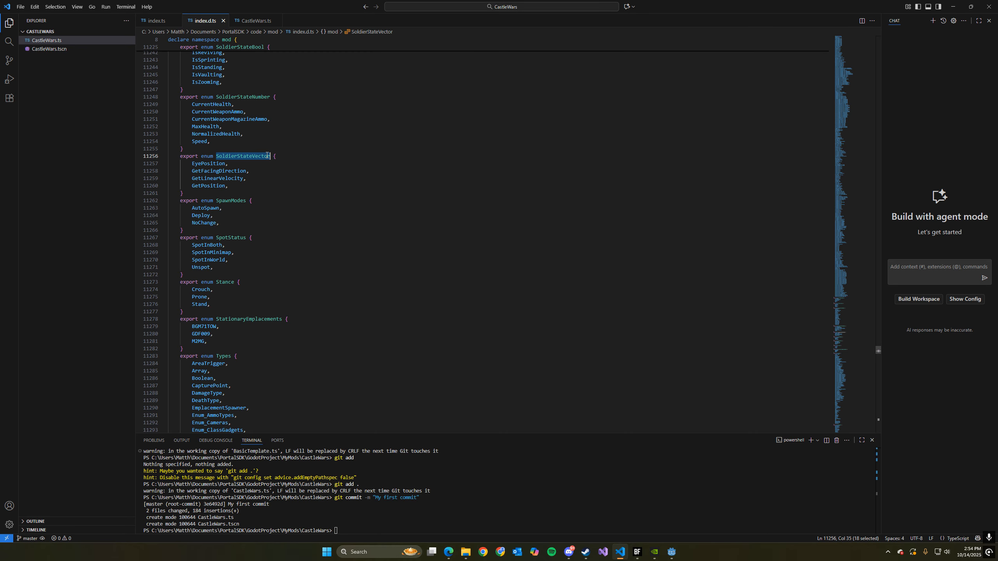
click(269, 156)
Examine the SoldierStateVector members EyePosition, GetFacingDirection, GetLinearVelocity and GetPosition, and return to the start of CastleWars.ts
double_click(216, 163)
double_click(216, 171)
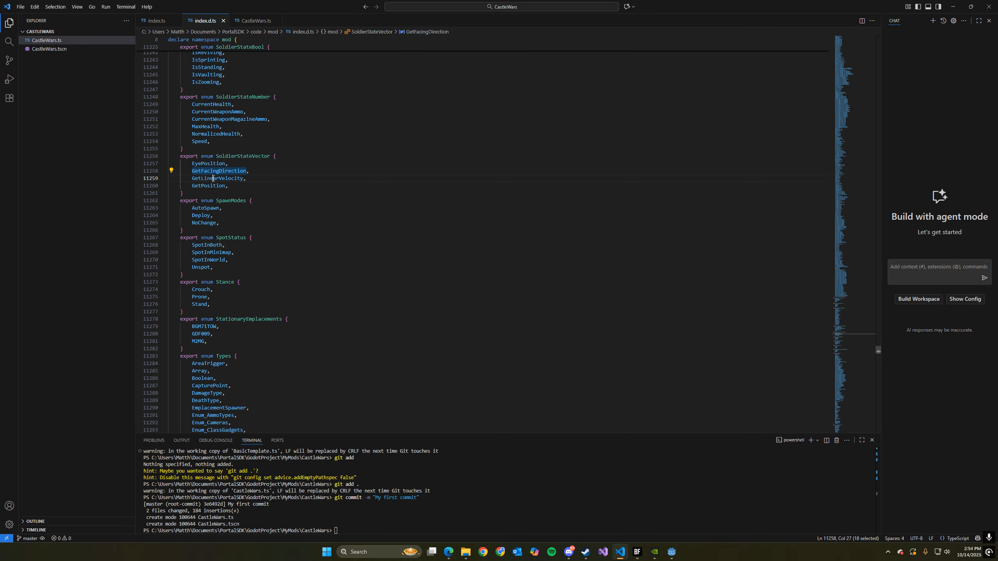
double_click(214, 178)
click(216, 164)
double_click(216, 163)
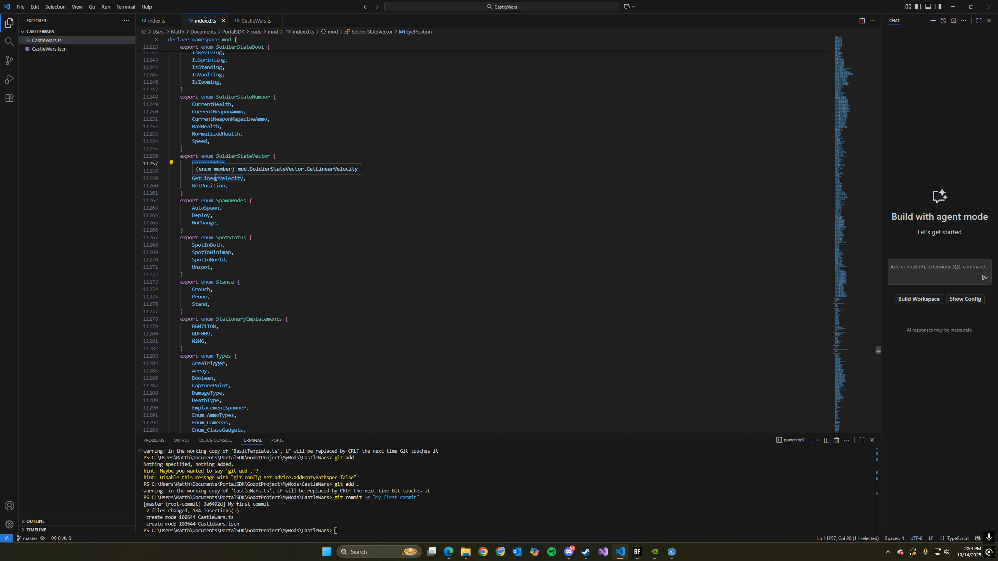
double_click(214, 179)
double_click(208, 186)
double_click(242, 156)
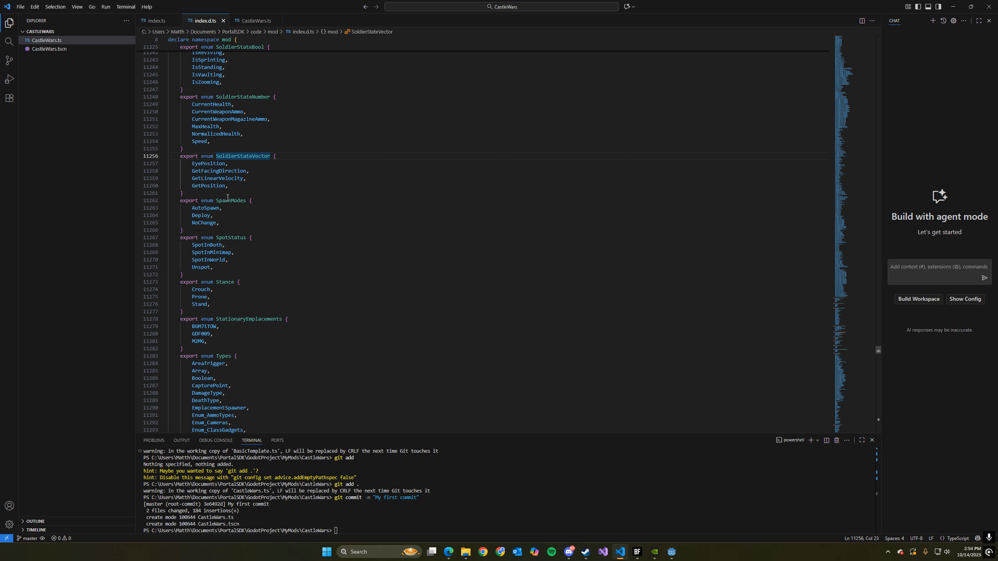
drag(184, 193, 169, 149)
click(197, 158)
drag(184, 193, 169, 156)
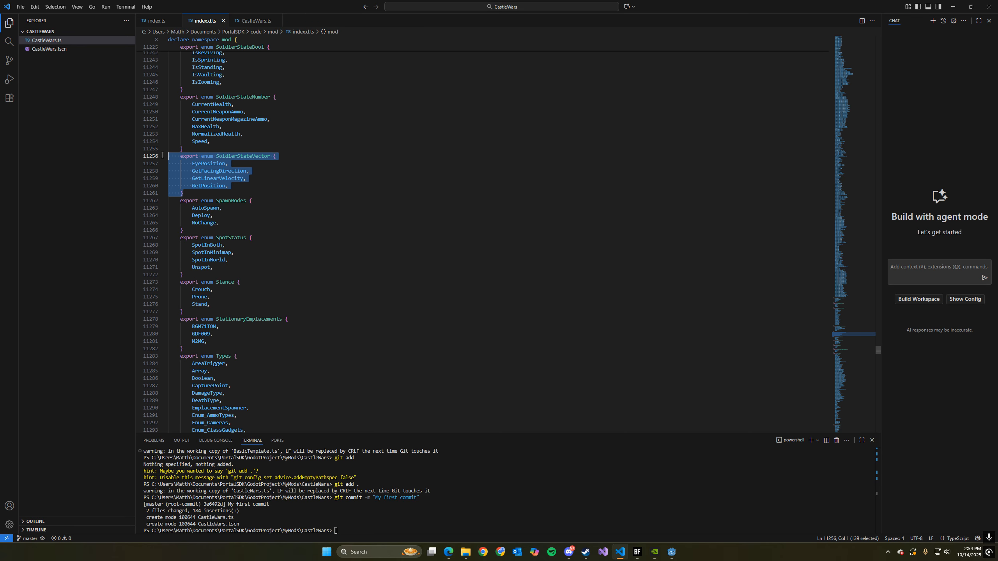
click(198, 157)
click(254, 22)
scroll(311, 155, up, 15)
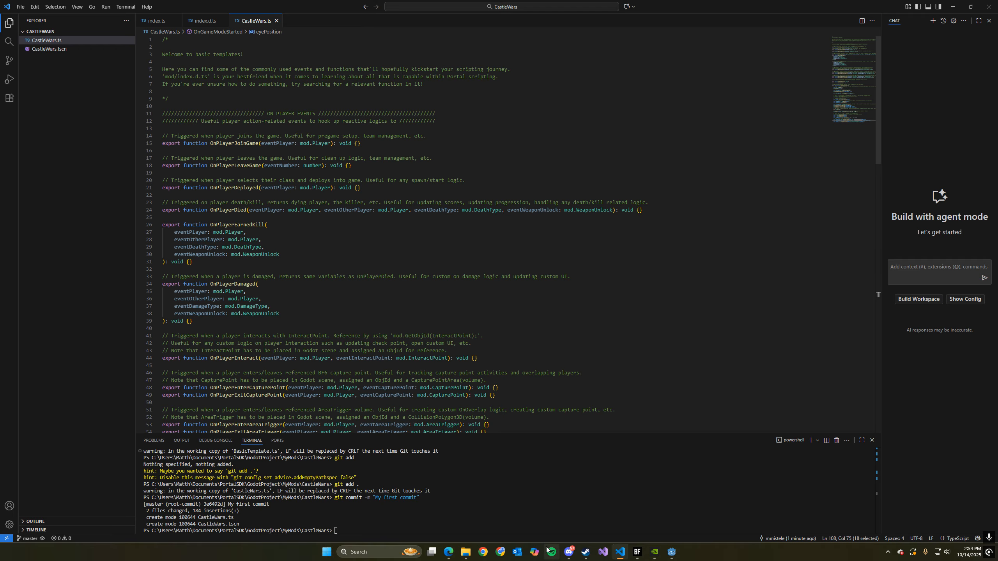
Switch to Godot and open the CastleWars.tscn scene from res://MyMods/CastleWars
click(669, 556)
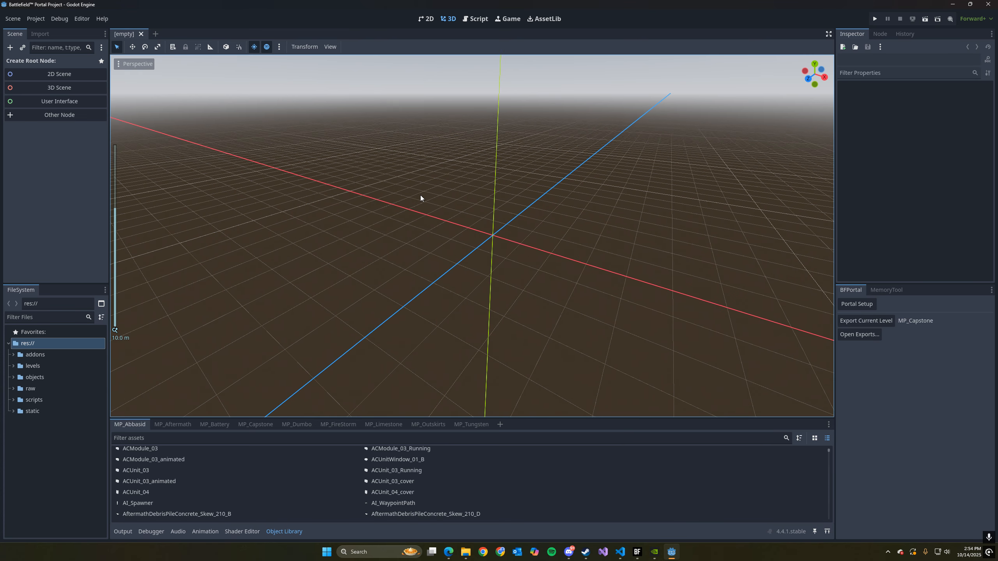
click(13, 18)
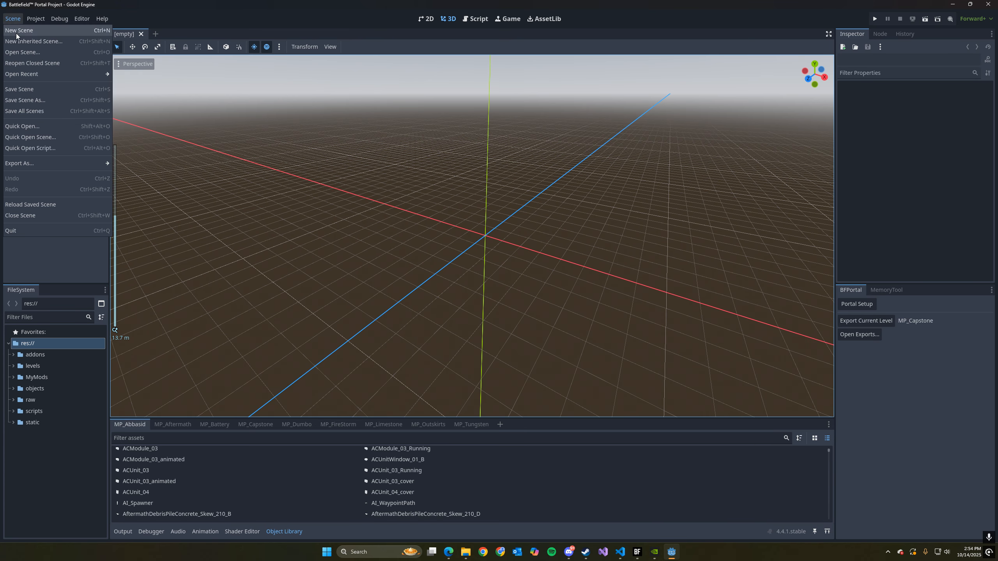
click(41, 54)
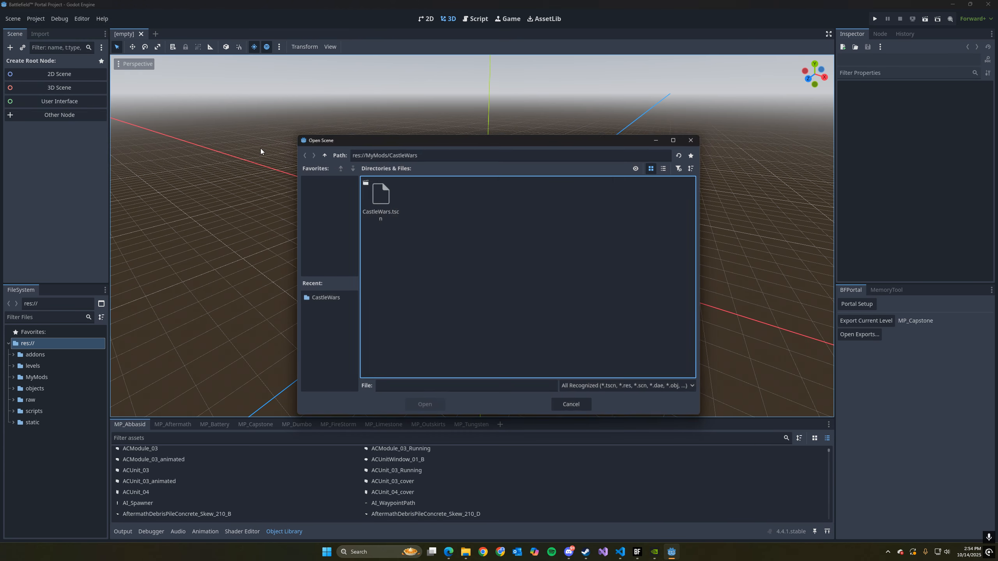
click(366, 153)
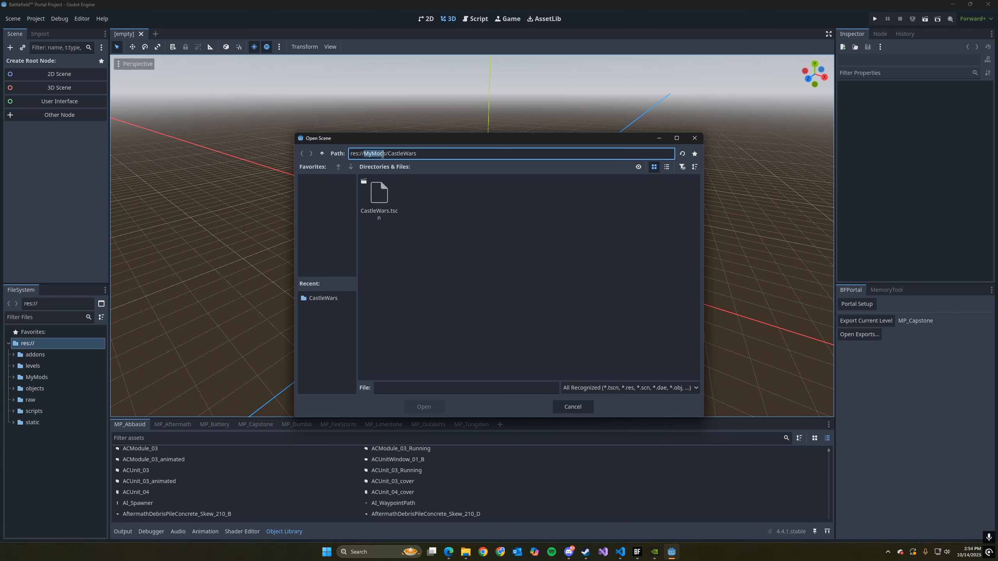
double_click(381, 196)
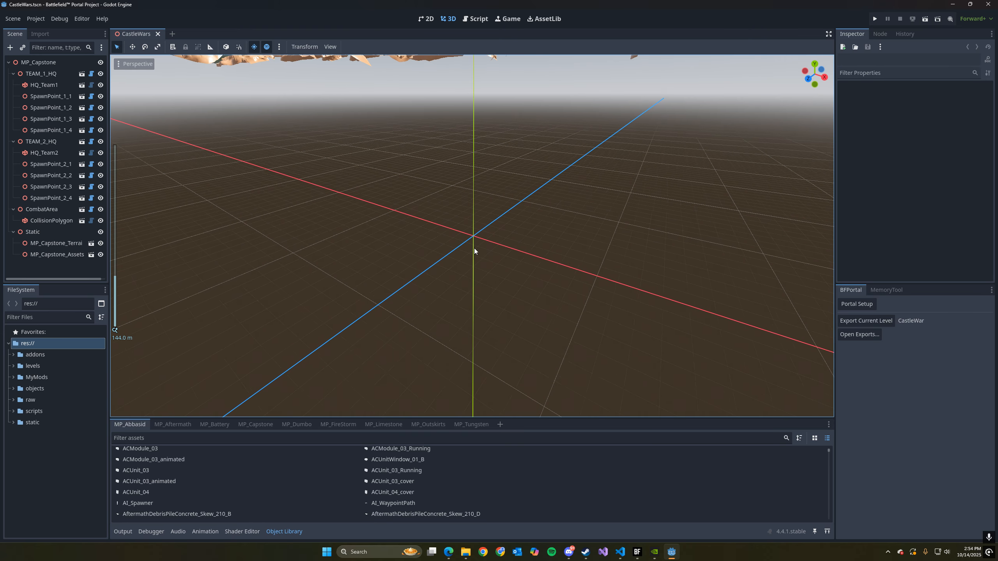
Show the MP_Capstone assets in an enlarged object library and filter them by "high"
scroll(480, 241, down, 3)
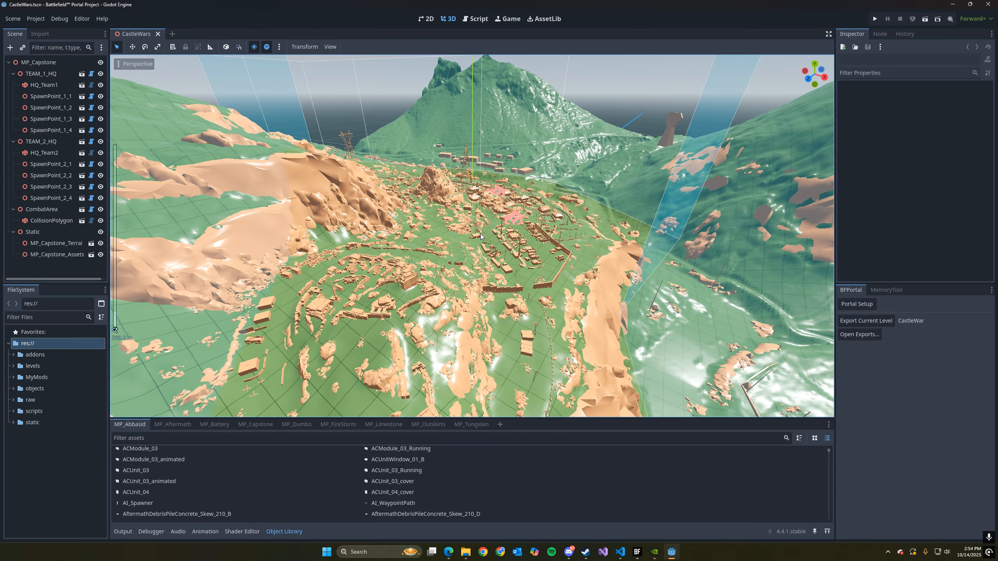
scroll(481, 237, up, 6)
scroll(481, 237, down, 2)
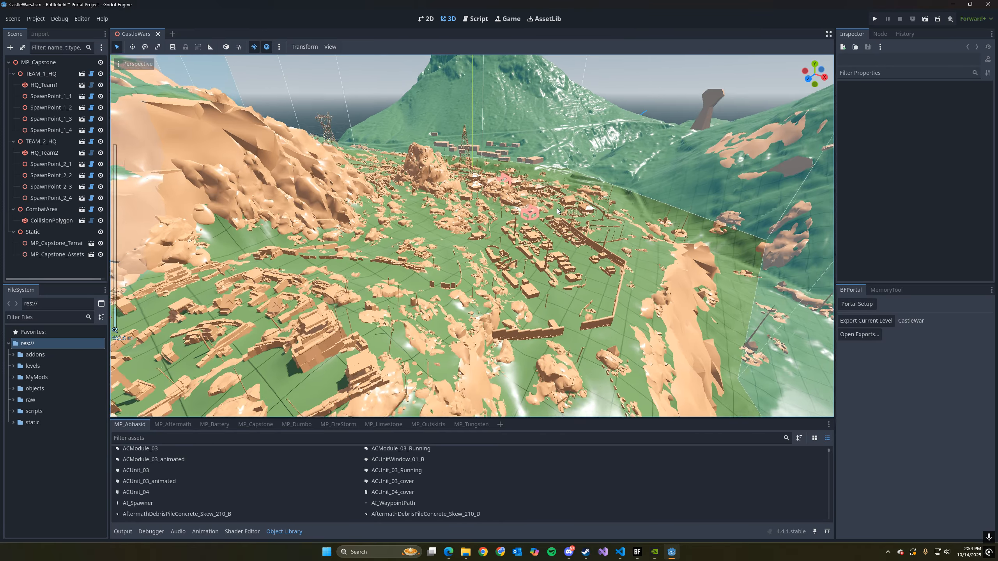
right_drag(481, 236, 385, 244)
key(w)
scroll(467, 209, up, 3)
key(d)
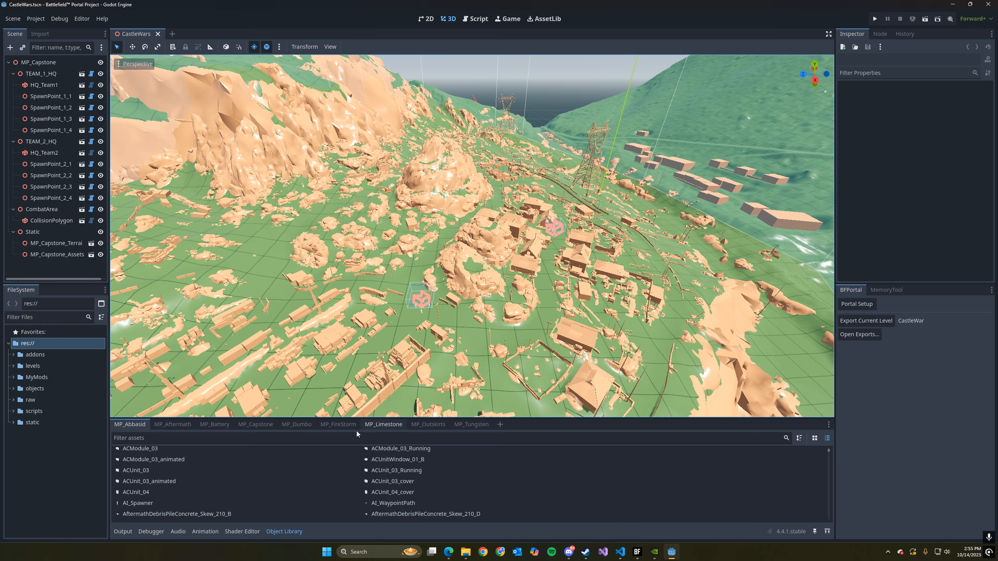
click(246, 425)
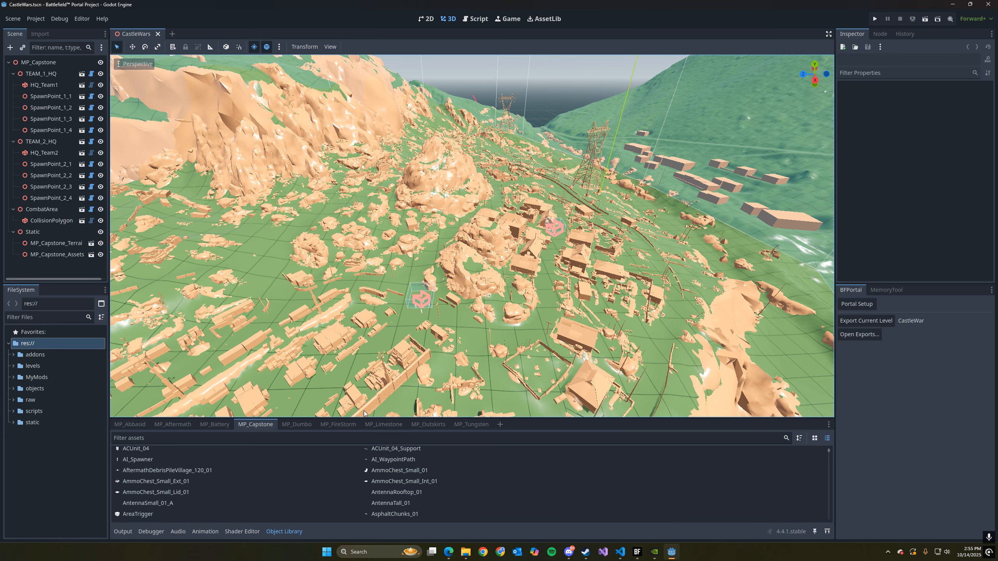
drag(361, 418, 365, 390)
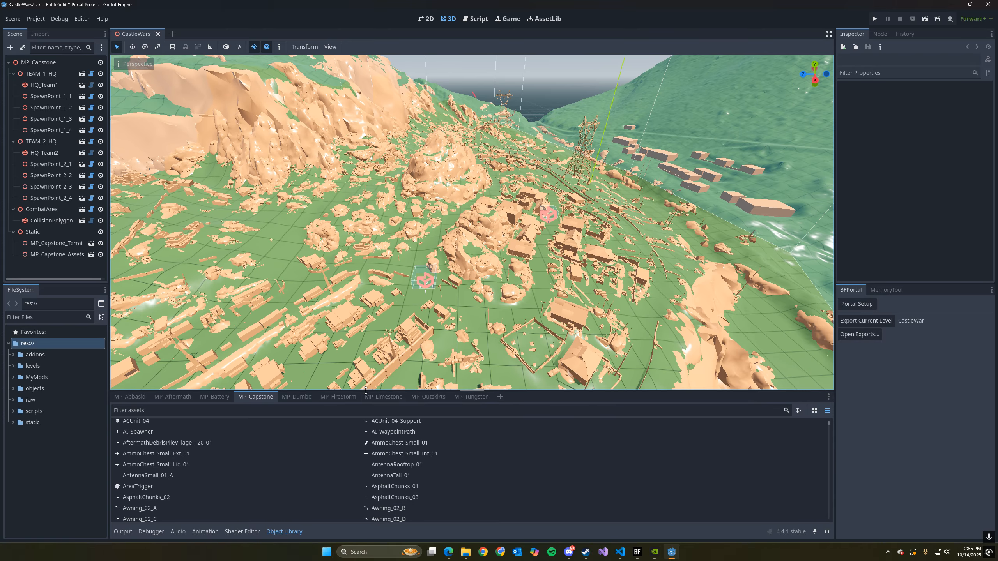
click(268, 407)
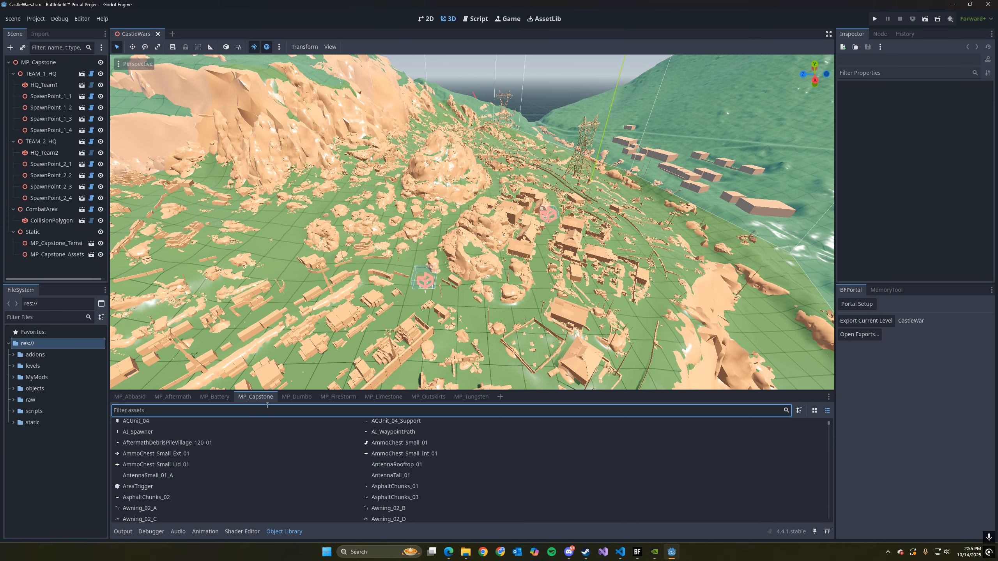
text(high)
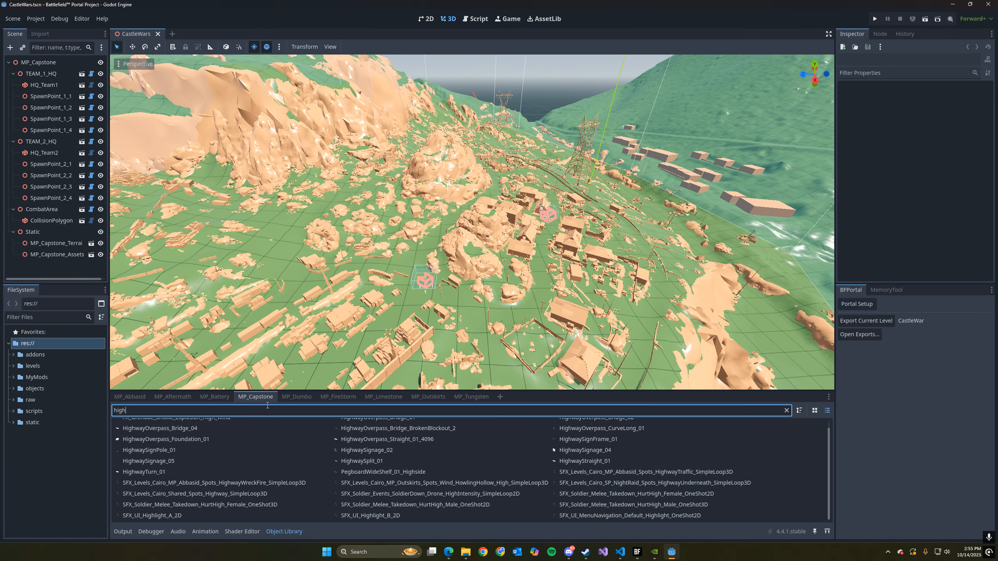
Place HighwayOverpass_Bridge_04 above the map, position it, and scale it up into a large platform
drag(187, 432, 335, 245)
key(s)
right_drag(335, 245, 202, 239)
drag(335, 235, 483, 224)
right_drag(482, 224, 533, 230)
key(r)
drag(428, 240, 480, 226)
Move TEAM_1_HQ from the terrain up to the bridge platform
key(w)
right_drag(480, 227, 515, 241)
right_drag(357, 378, 419, 268)
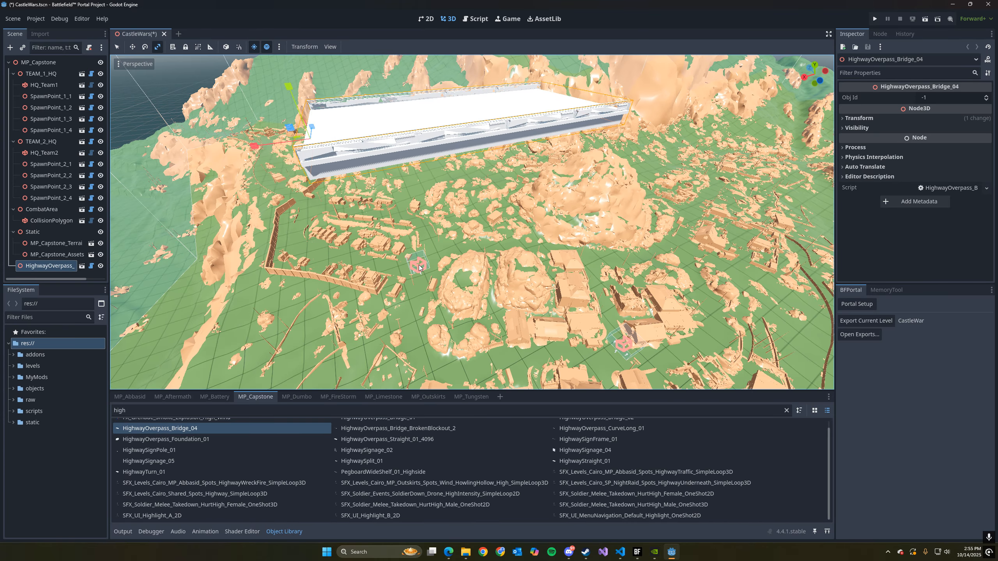
click(47, 76)
key(w)
drag(638, 326, 484, 103)
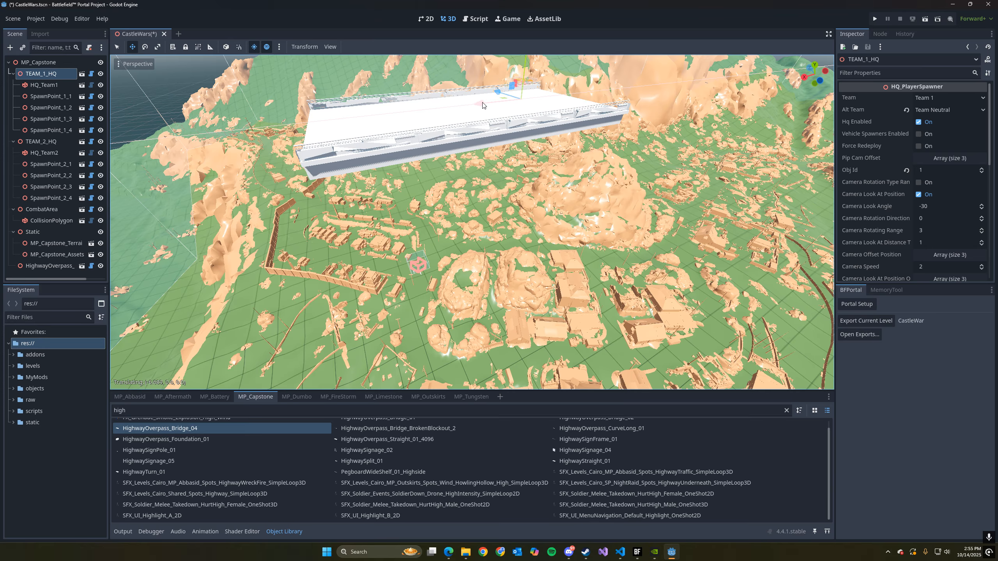
Move TEAM_2_HQ up to the opposite end of the bridge from TEAM_1_HQ and adjust its position on the deck
click(41, 141)
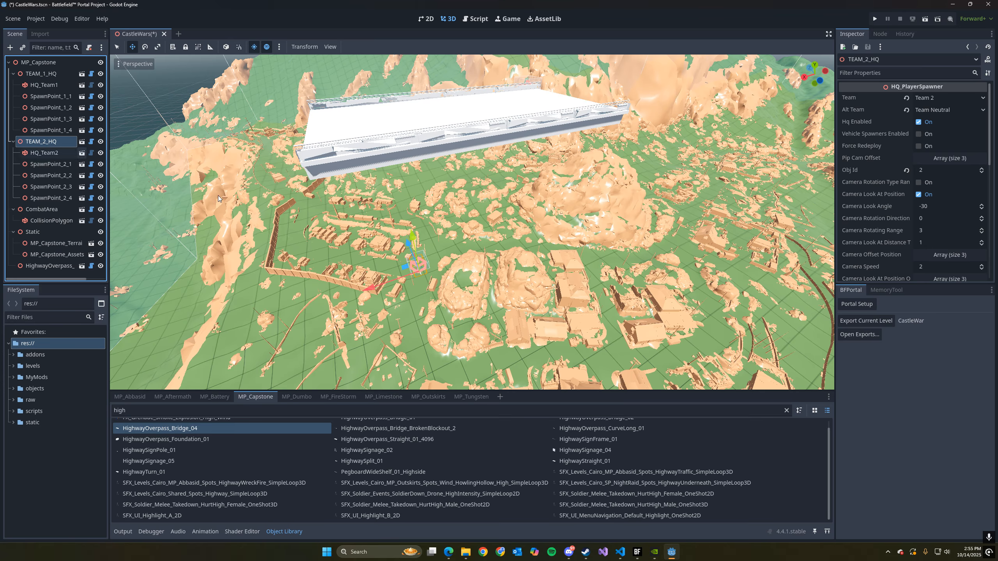
drag(413, 247, 369, 14)
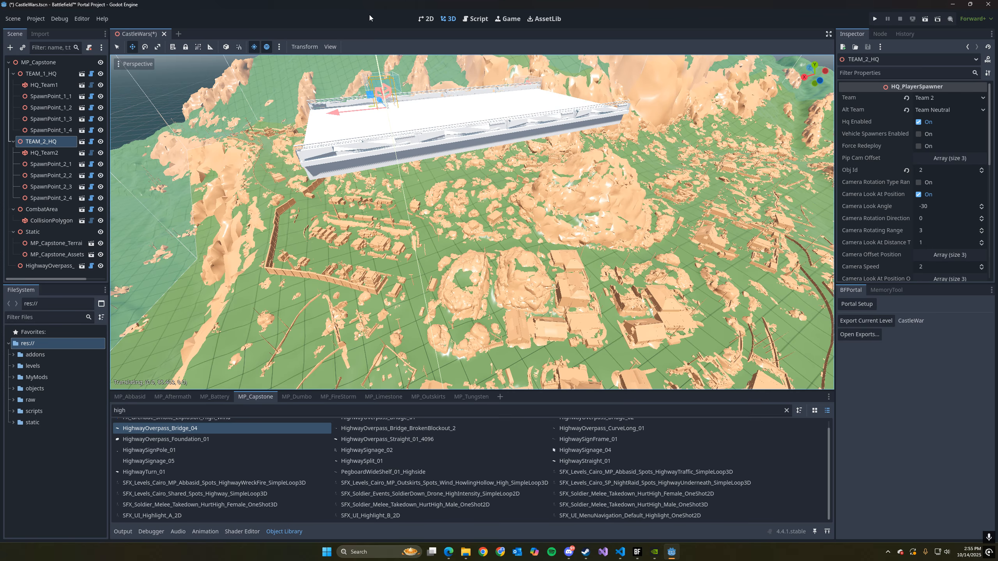
key(f)
key(w)
key(a)
right_drag(424, 200, 424, 200)
drag(411, 245, 394, 267)
Adjust TEAM_1_HQ sideways and lower it so its spawn points stand on the bridge deck
key(w)
right_drag(394, 267, 394, 267)
click(56, 74)
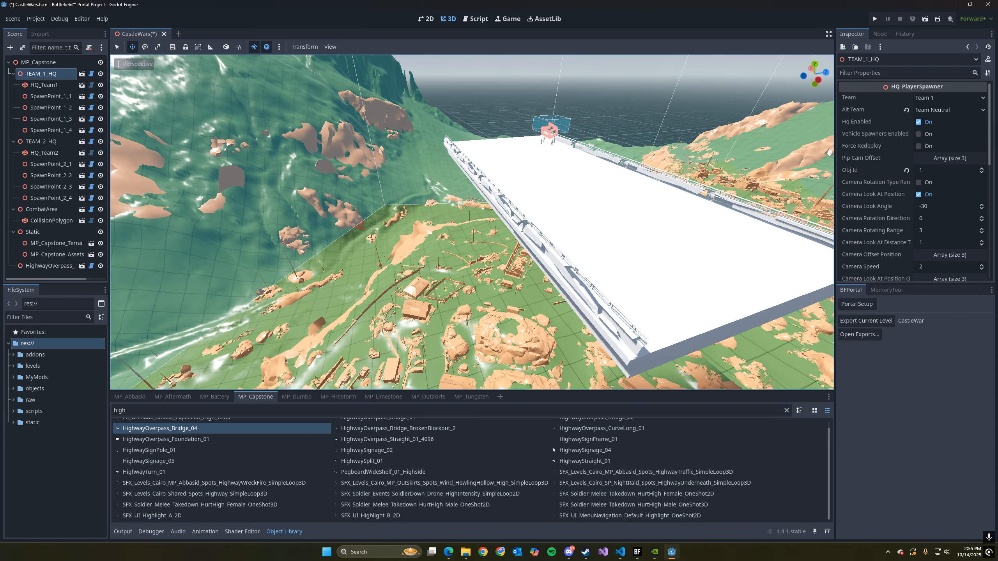
key(f)
drag(451, 193, 363, 199)
right_drag(363, 199, 364, 199)
key(d)
right_drag(462, 181, 462, 182)
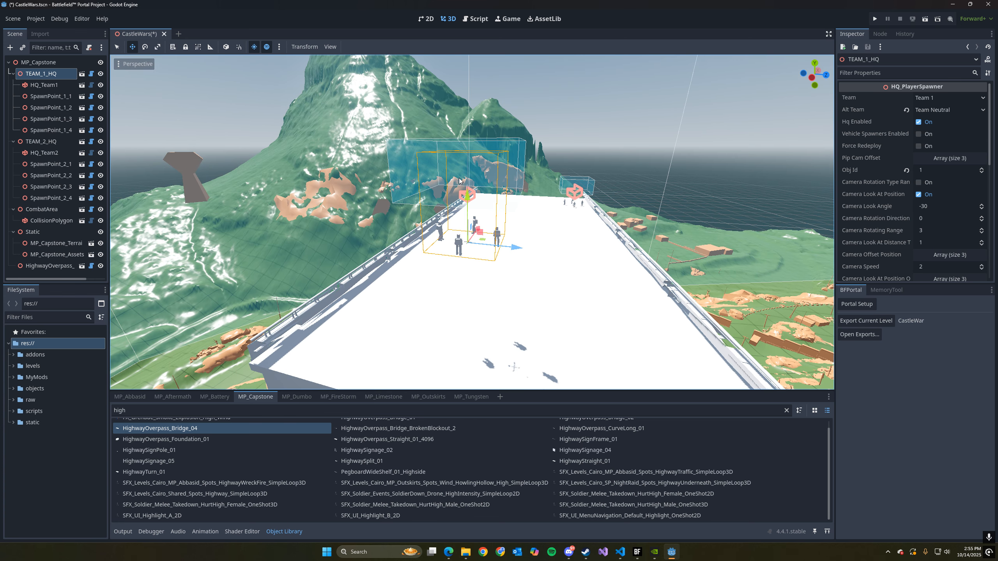
drag(468, 212, 459, 296)
Check the bridge and both headquarters from several angles, save the CastleWars scene, and switch to VS Code
right_drag(472, 223, 739, 255)
key(w)
key(s)
right_drag(454, 284, 307, 281)
right_drag(491, 291, 514, 346)
key(s)
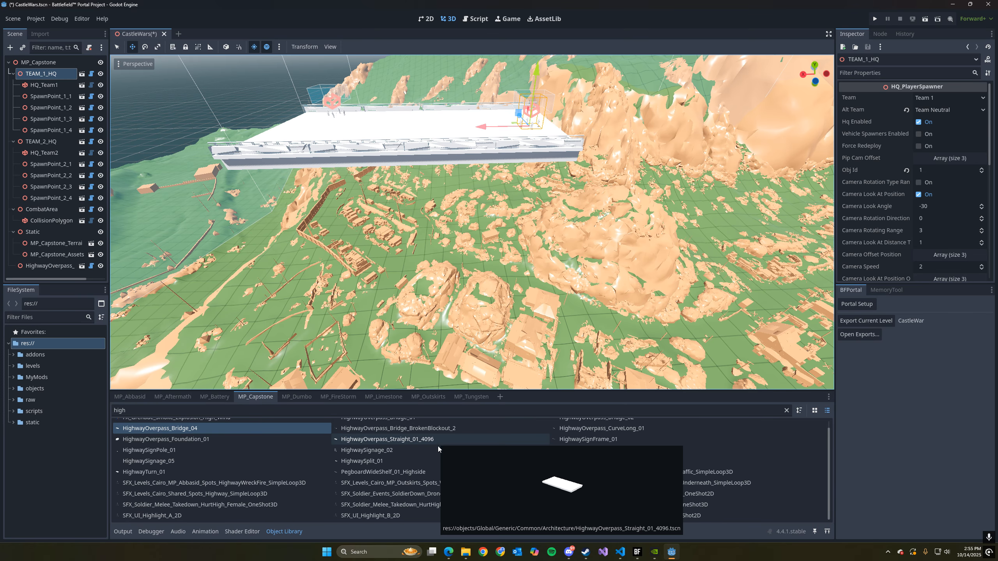
mouse_move(512, 261)
right_down()
mouse_move(503, 236)
mouse_move(524, 213)
mouse_move(512, 261)
right_up()
key(w)
key(ctrl+s)
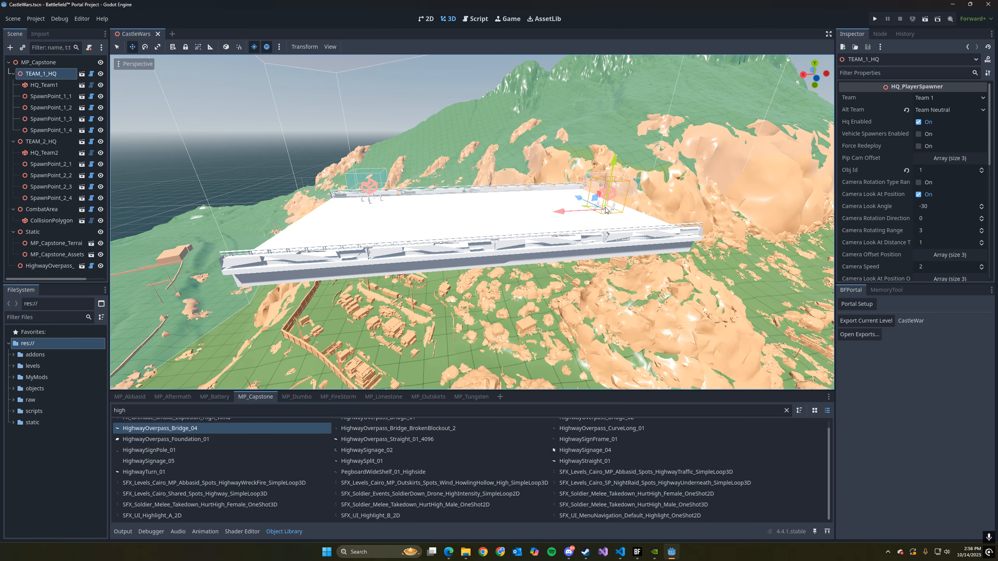
click(620, 552)
text(git.EyePosition);)
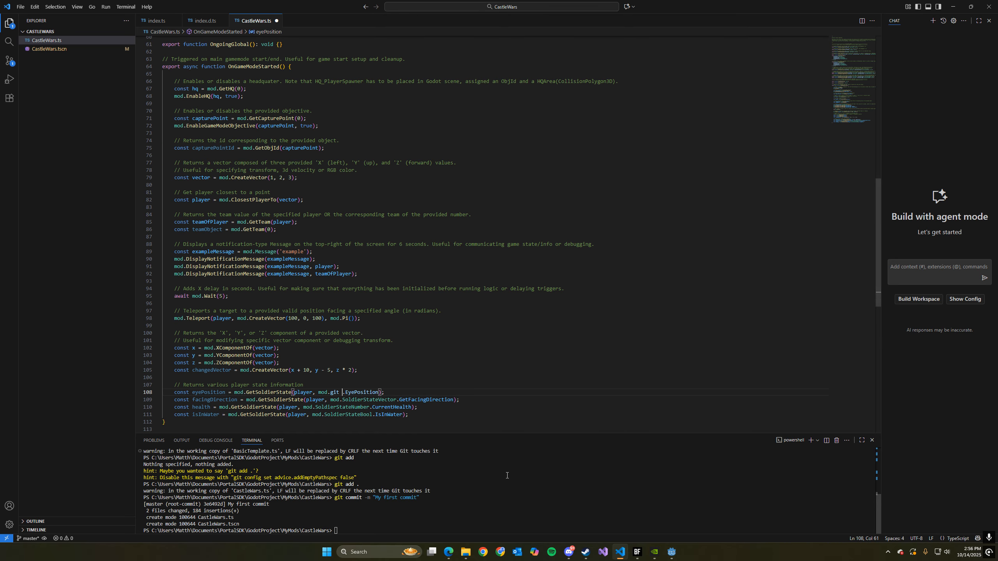
key(ctrl+z)
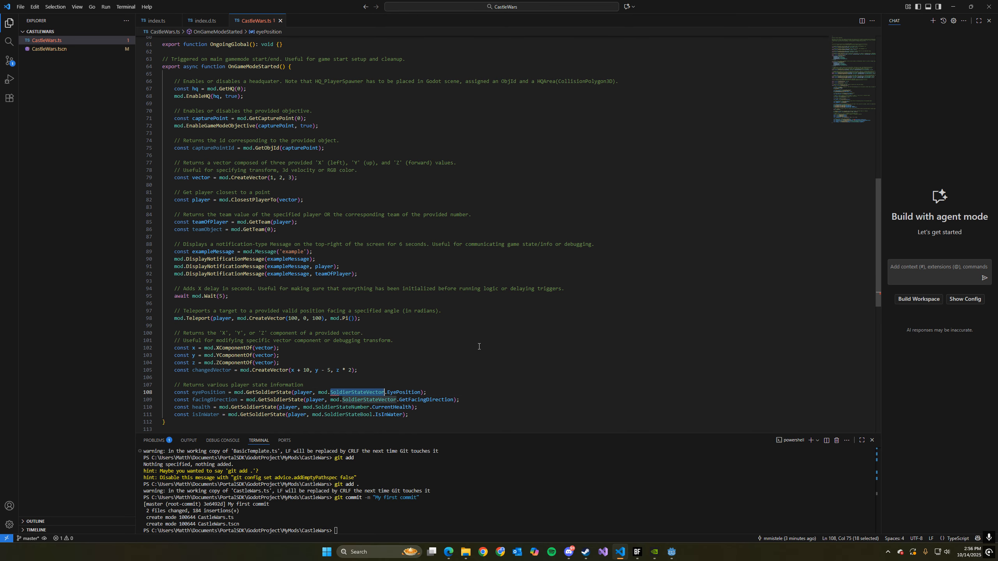
key(ctrl+s)
Stage all changes with git add . and commit them with the message "Level edits: made a bridge"
click(433, 504)
text(git add)
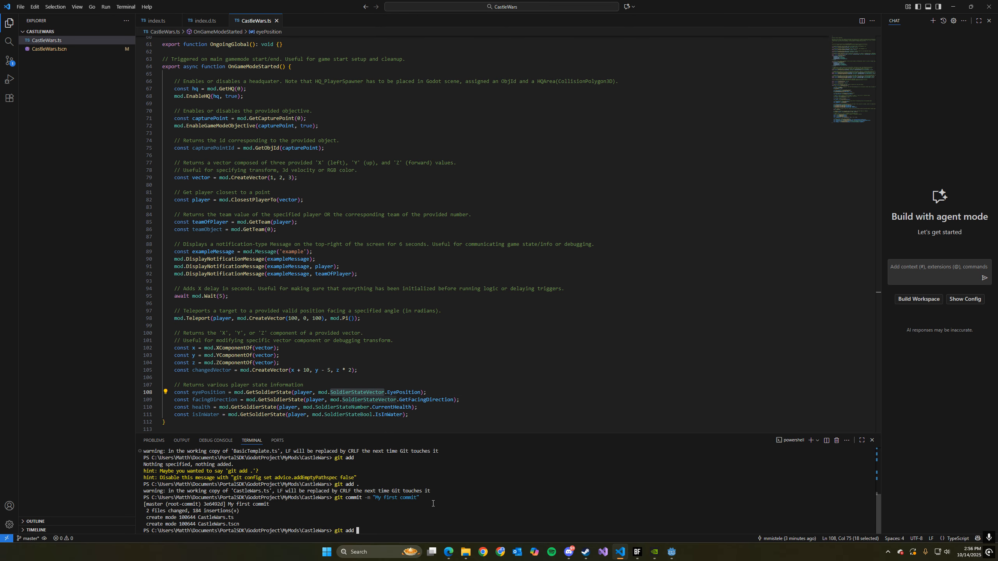
text( .)
key(Return)
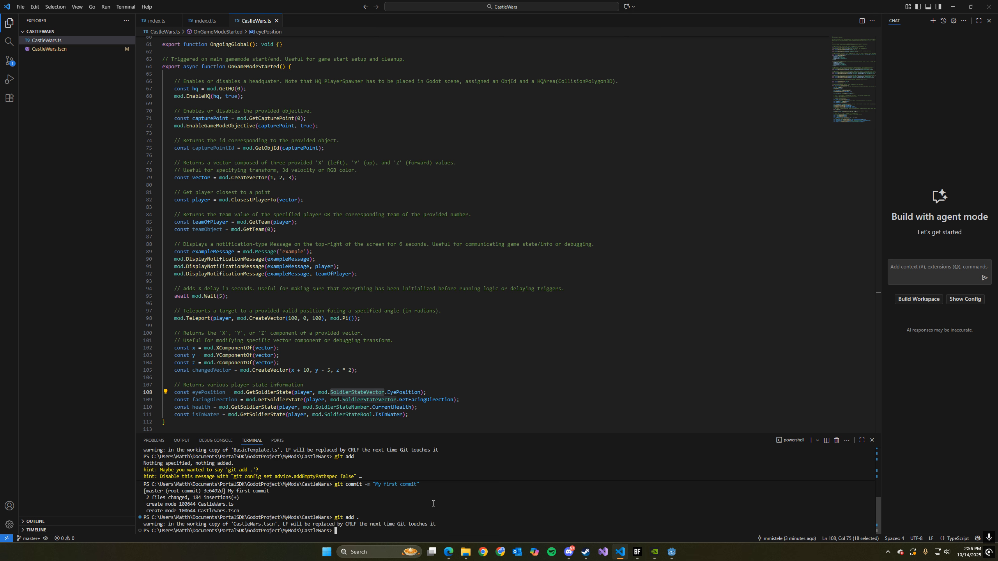
text(git commit -m "Level edits: made)
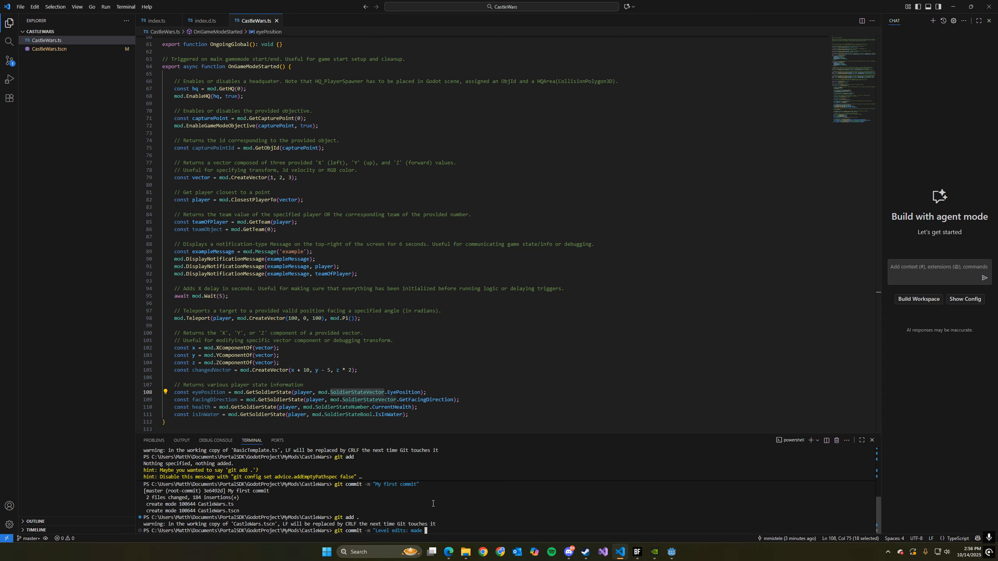
text(")
key(Return)
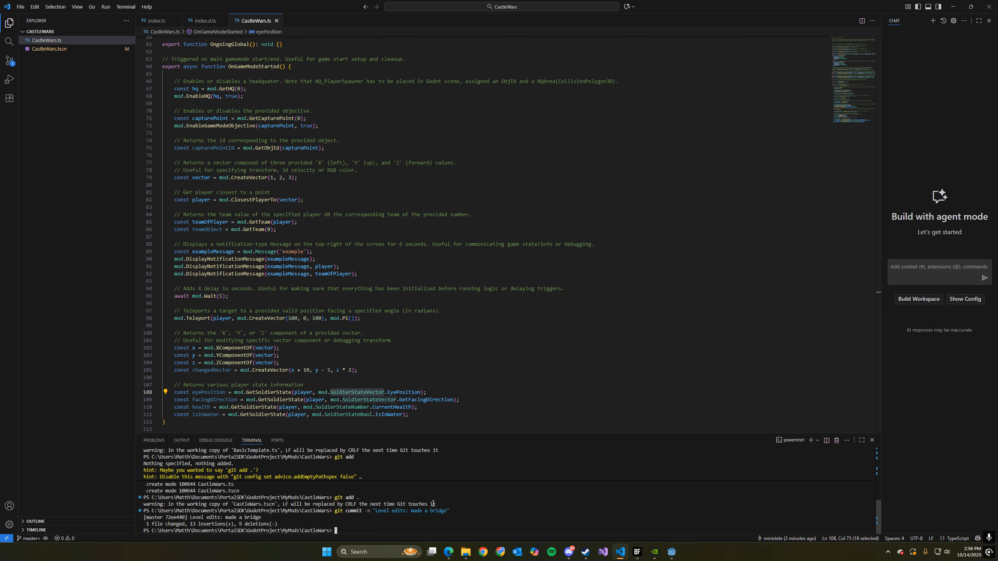
scroll(518, 338, down, 1)
click(518, 335)
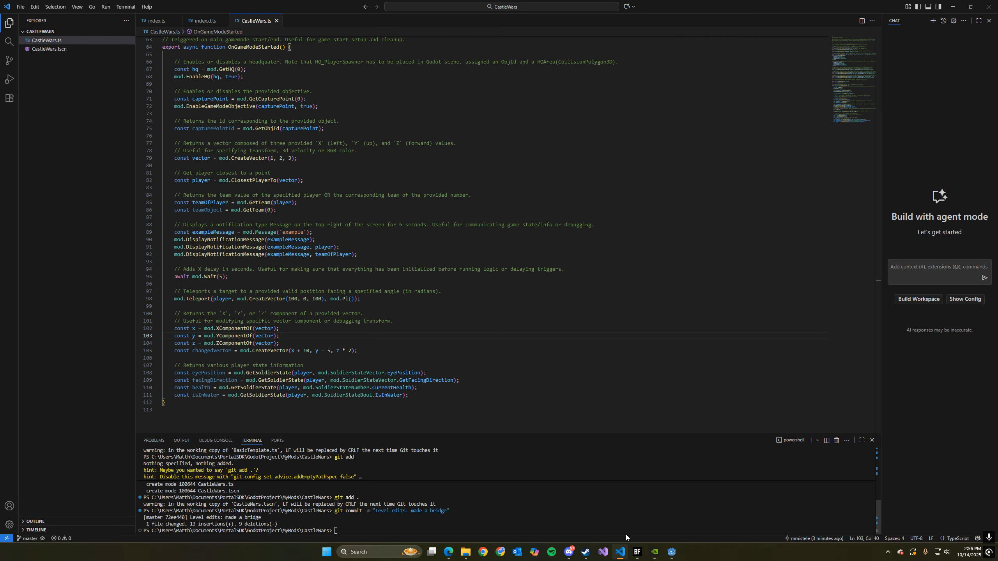
click(526, 282)
scroll(525, 280, down, 2)
scroll(525, 281, up, 4)
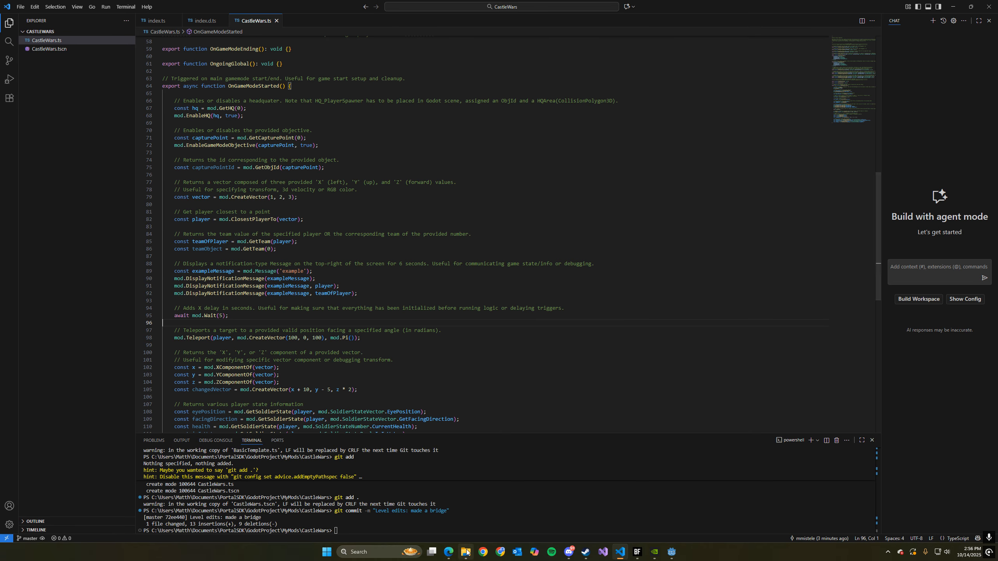
Switch to the Battlefield Portal site in the browser and create a new experience from the default Portal Custom mode
click(452, 554)
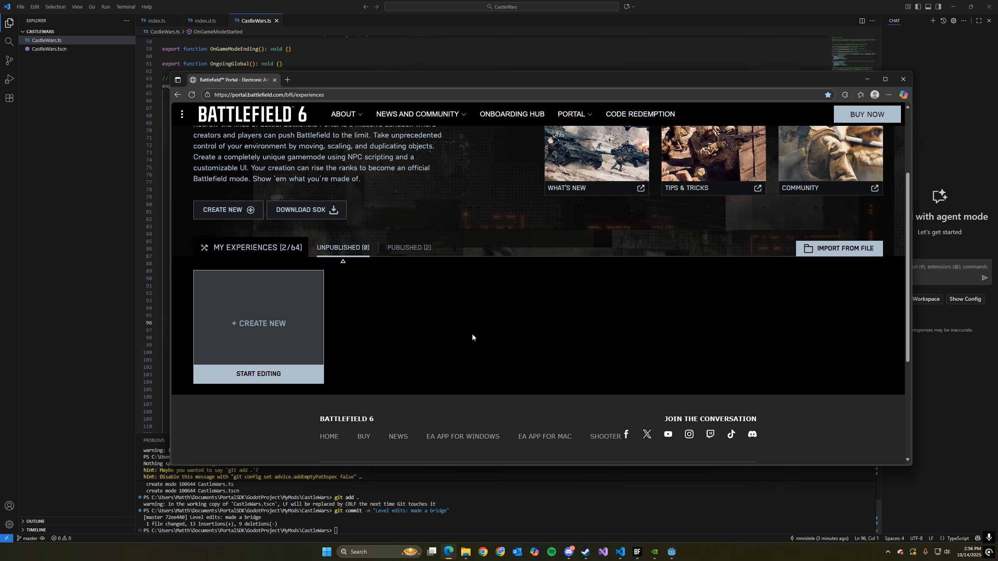
scroll(435, 260, up, 3)
scroll(449, 243, down, 2)
scroll(449, 243, down, 2)
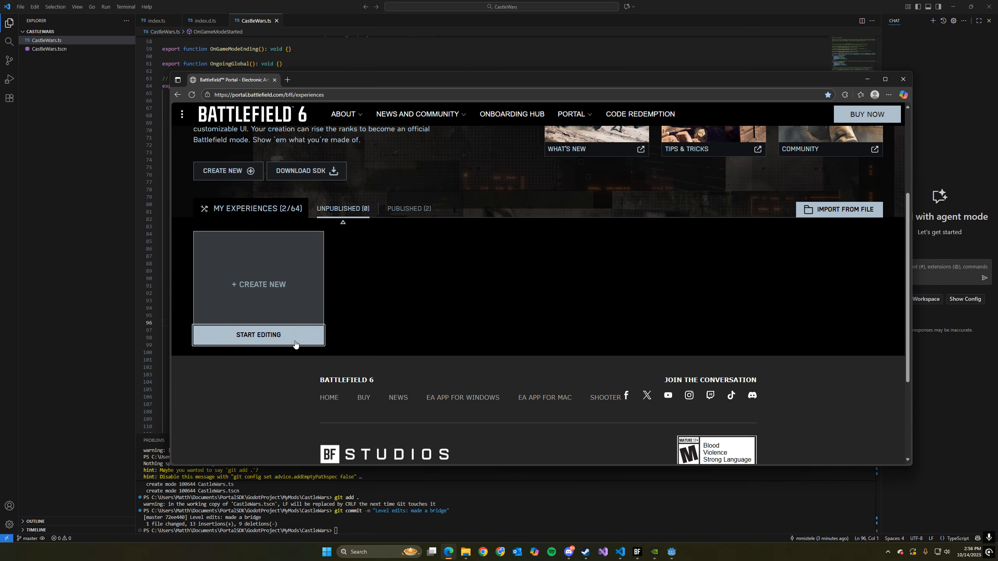
click(294, 339)
scroll(434, 360, down, 5)
scroll(416, 305, up, 3)
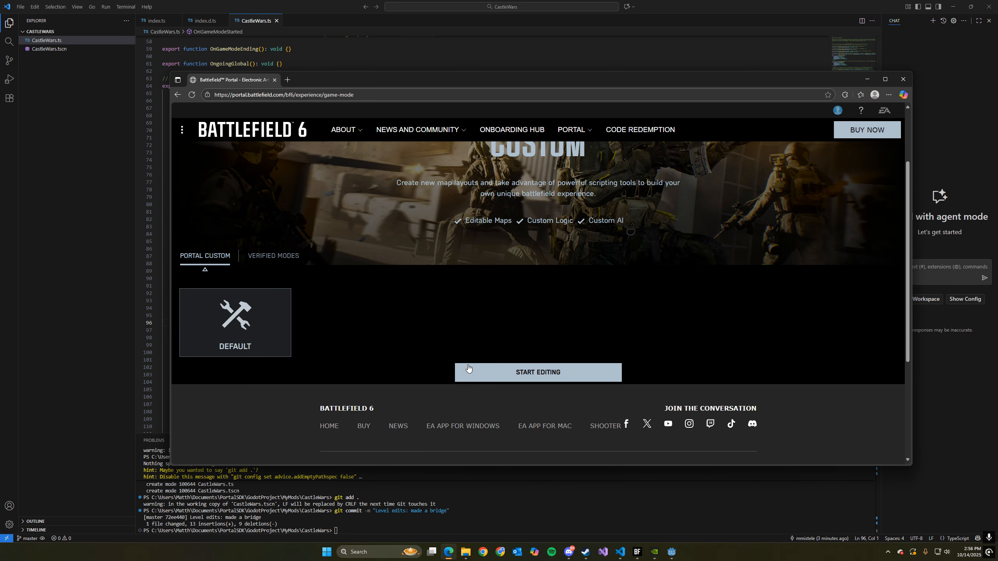
click(468, 371)
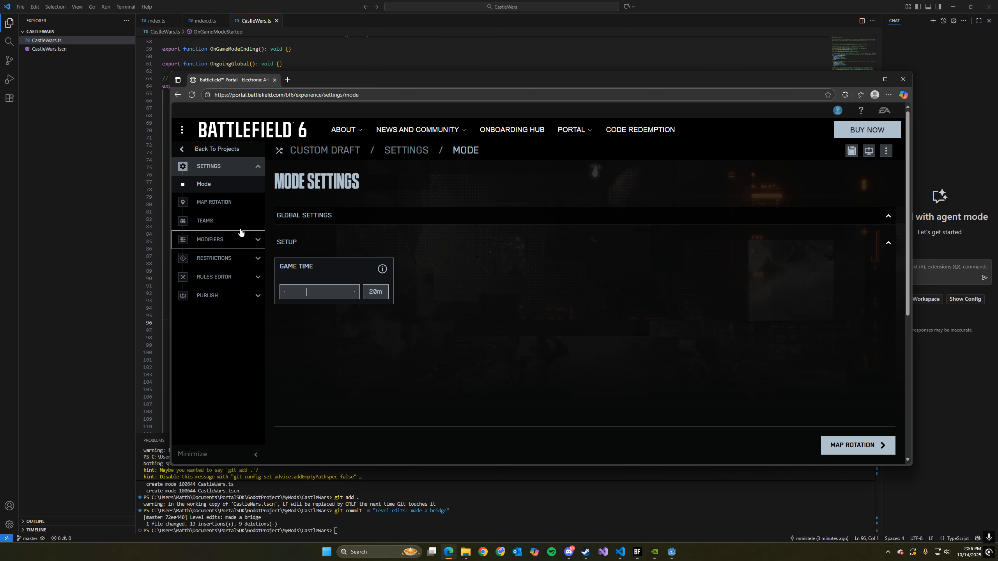
Replace Siege of Cairo with Liberation Peak in the experience's map rotation
click(220, 202)
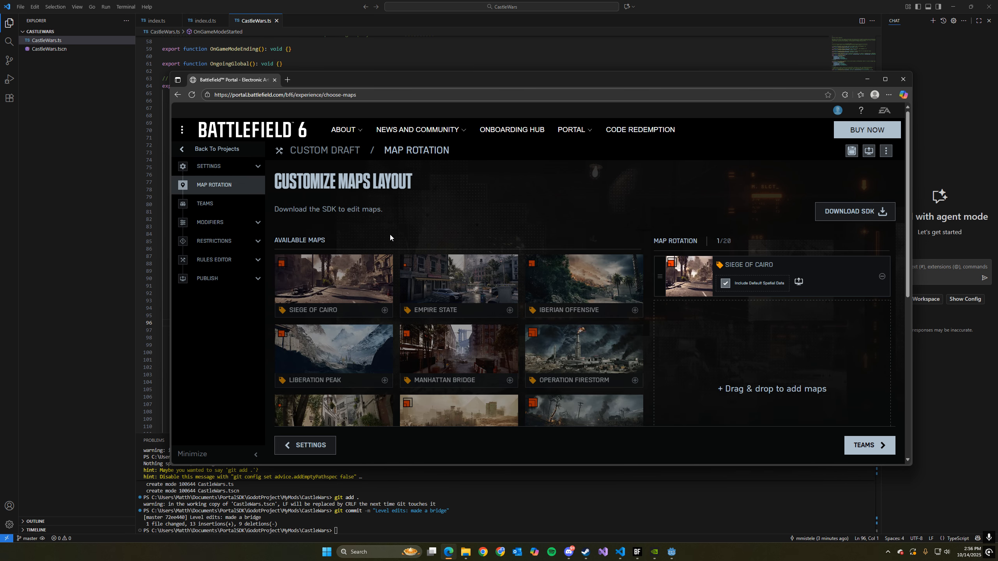
click(882, 278)
drag(328, 381, 700, 287)
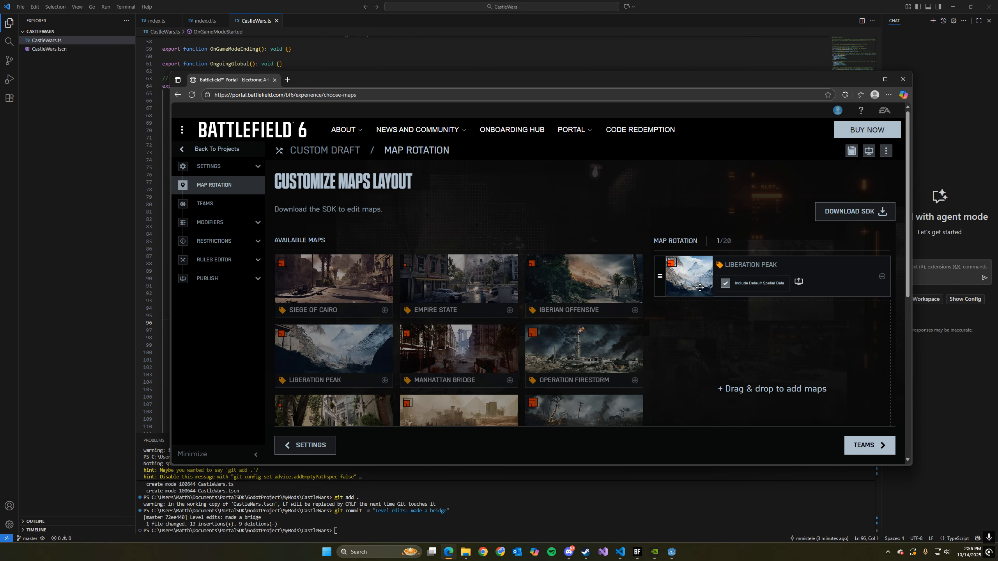
Start attaching a spatial data file to Liberation Peak and browse to the GodotProject folder in Documents > PortalSDK
click(798, 282)
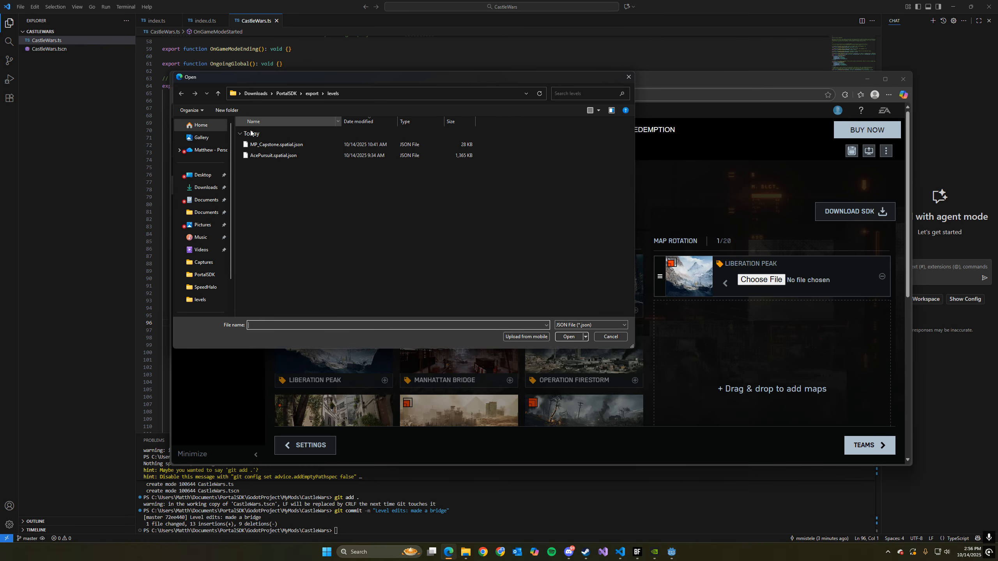
click(204, 213)
double_click(307, 134)
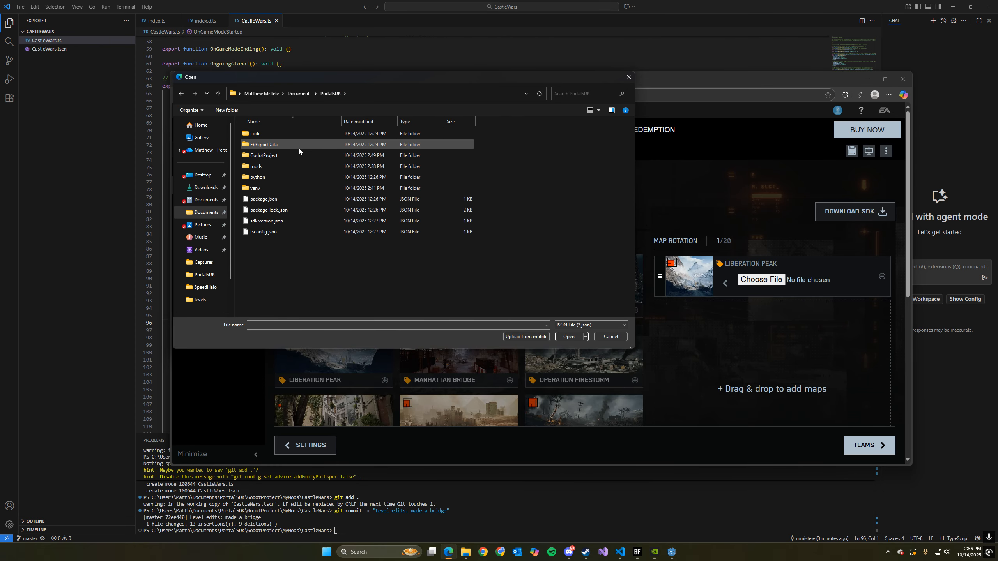
double_click(298, 145)
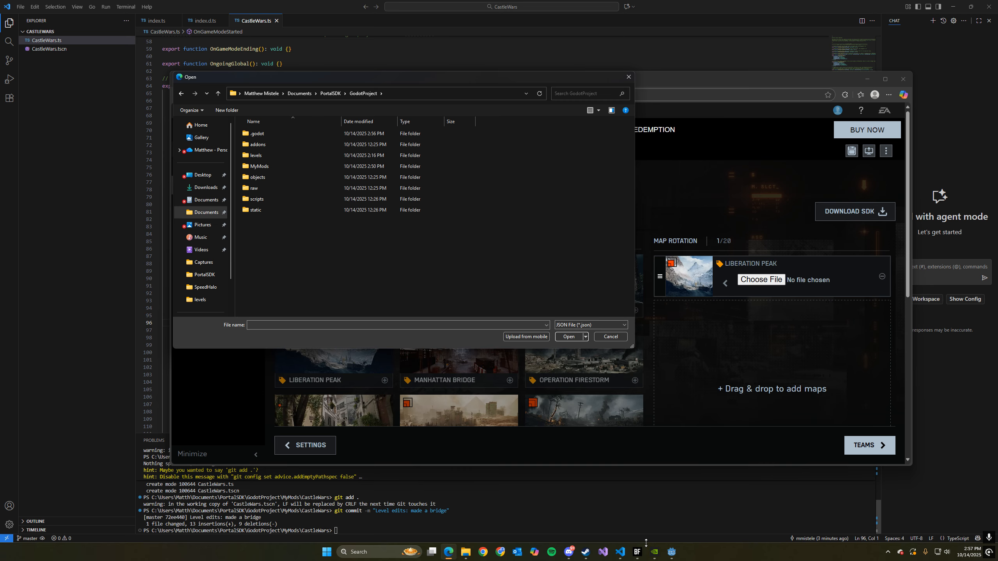
Switch to Godot and export the current CastleWars level
click(671, 552)
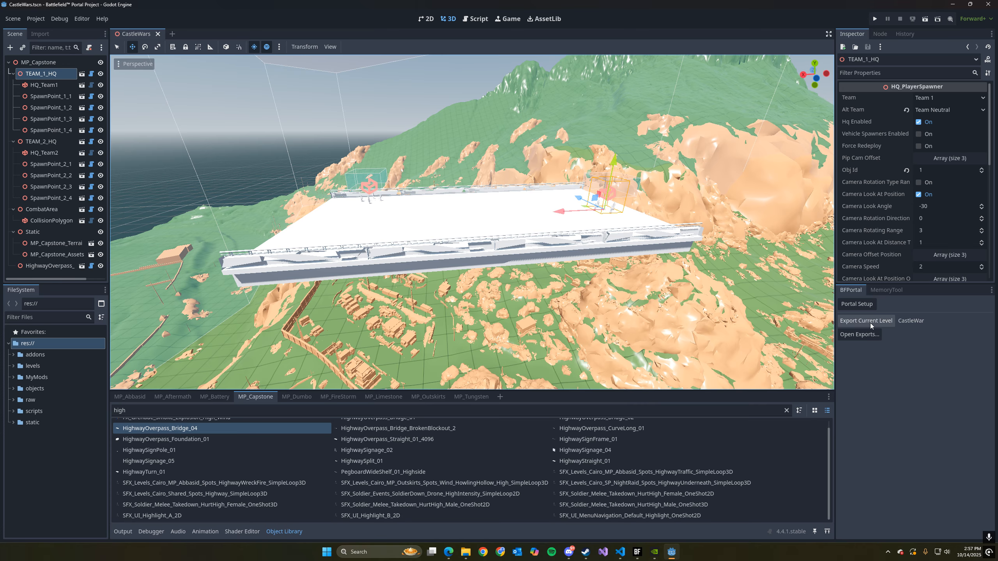
click(870, 321)
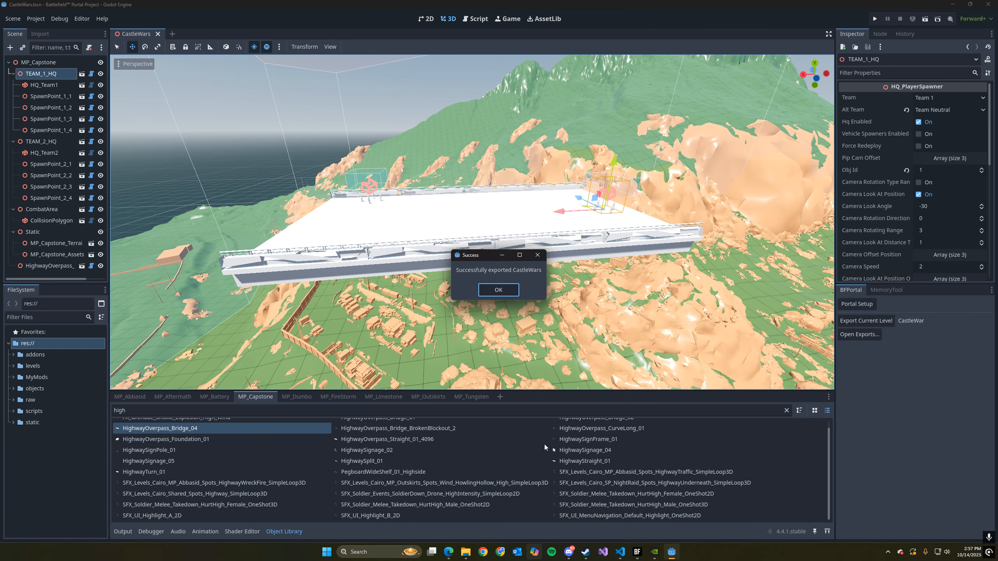
click(498, 289)
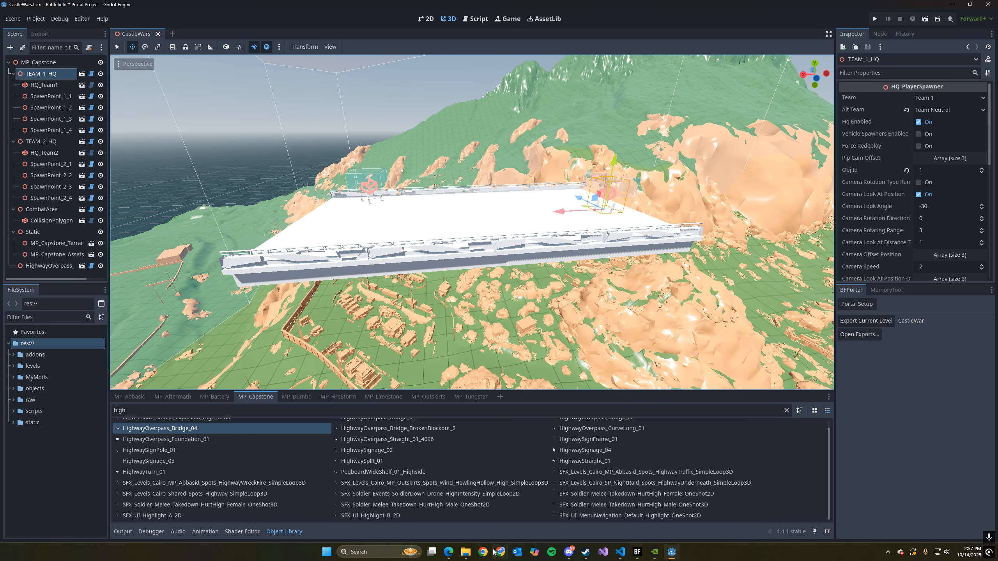
Return to the browser and attach the exported CastleWars spatial JSON from PortalSDK's export folder to Liberation Peak
click(455, 552)
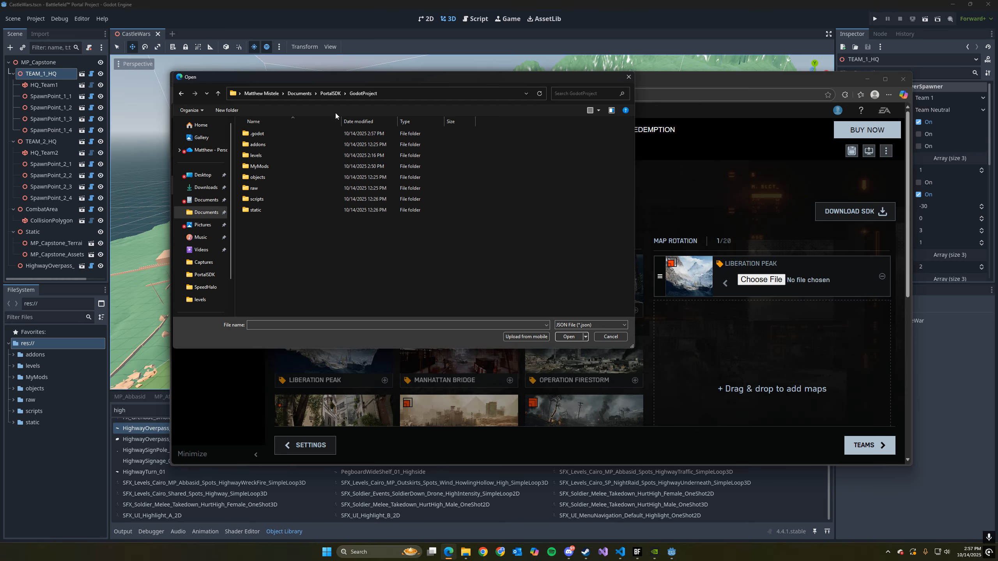
double_click(272, 156)
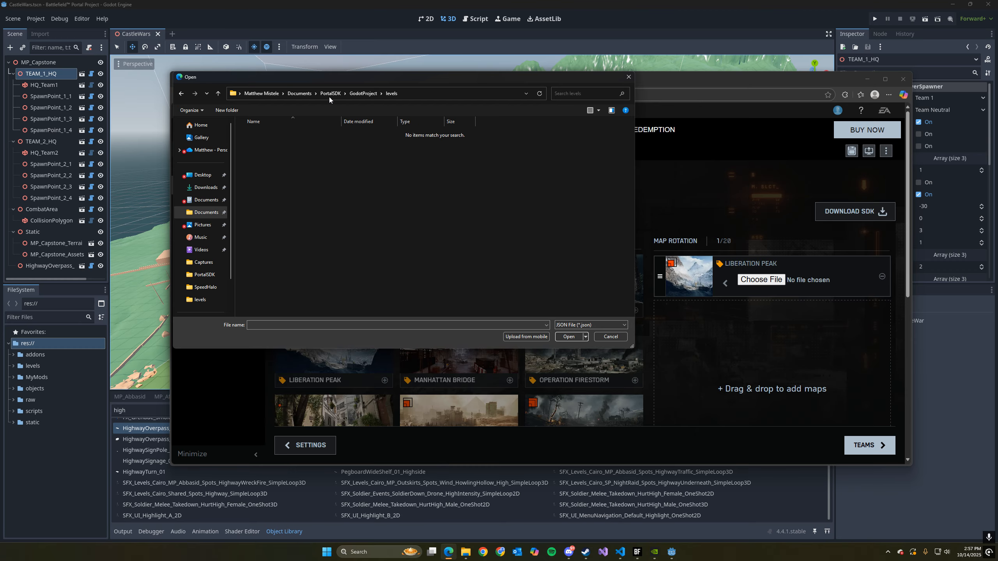
click(363, 93)
click(328, 94)
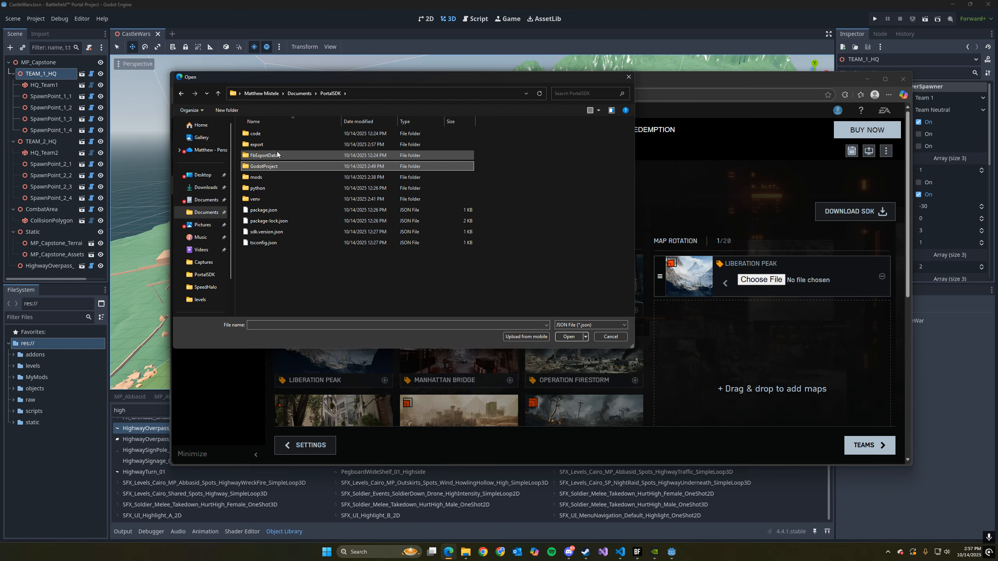
double_click(276, 145)
double_click(282, 133)
double_click(282, 134)
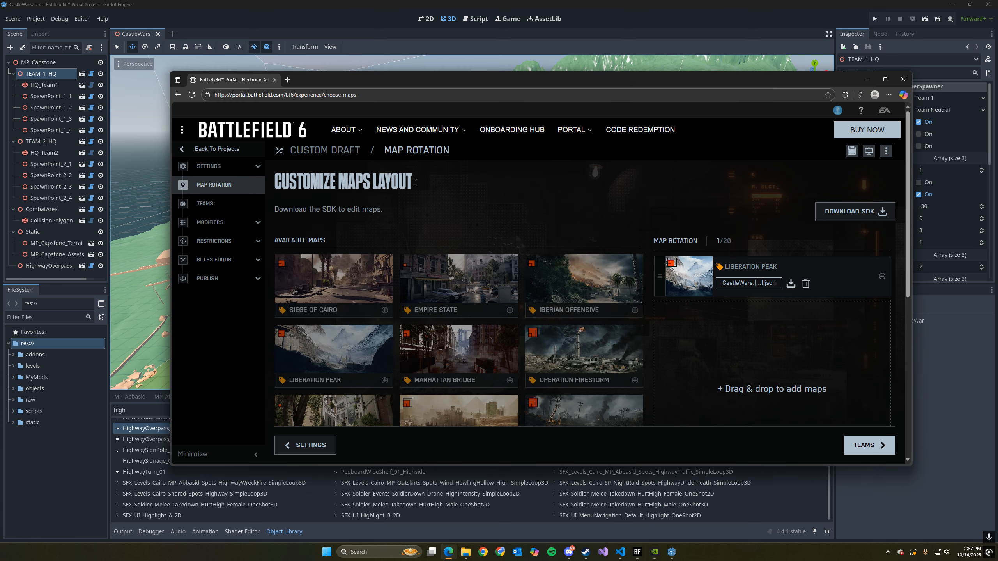
Open the script page of the experience's rules editor
click(222, 260)
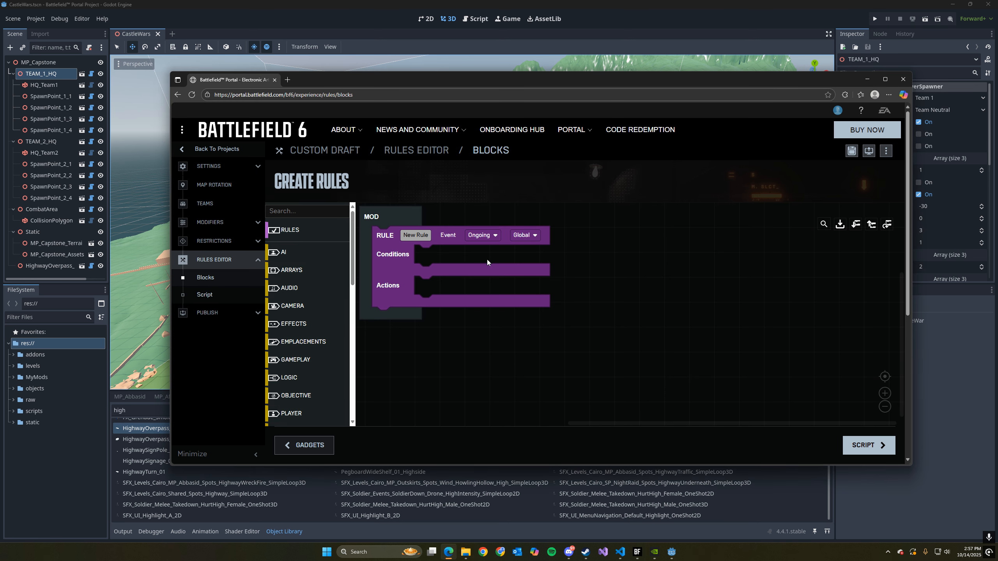
click(199, 297)
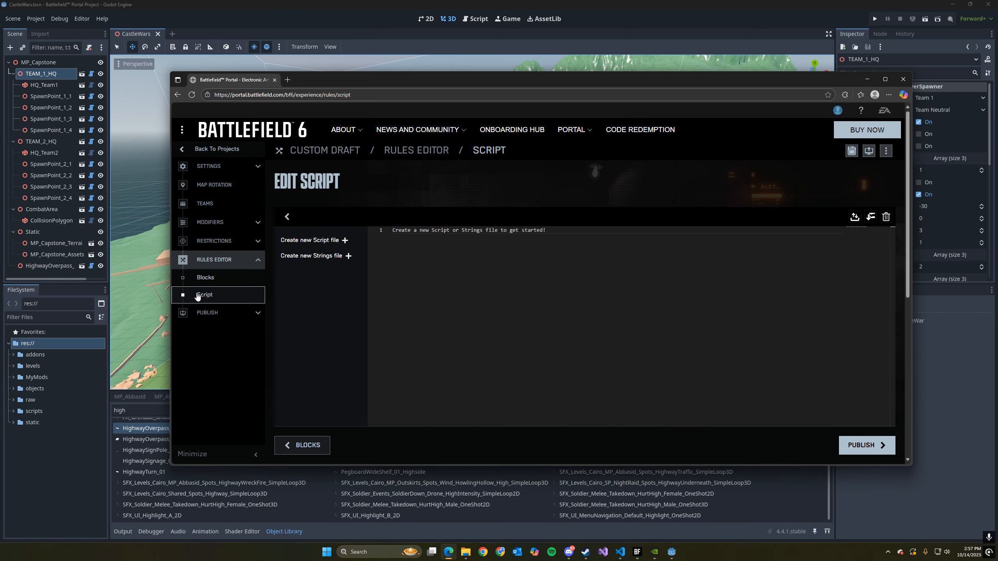